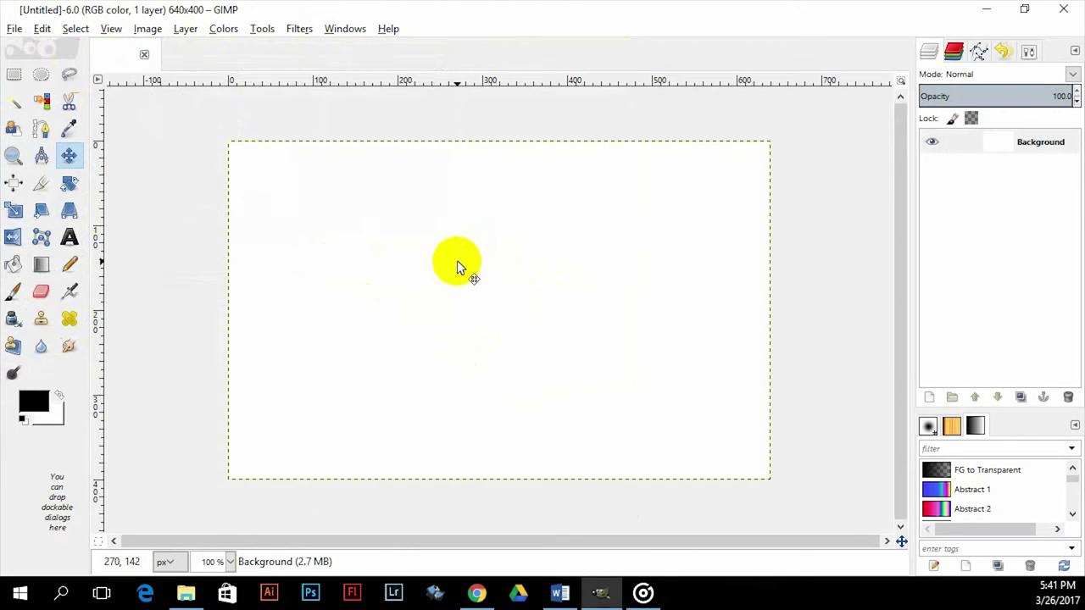
Fill the blank white background with the Pine pattern using the Bucket Fill tool.
left_click(15, 265)
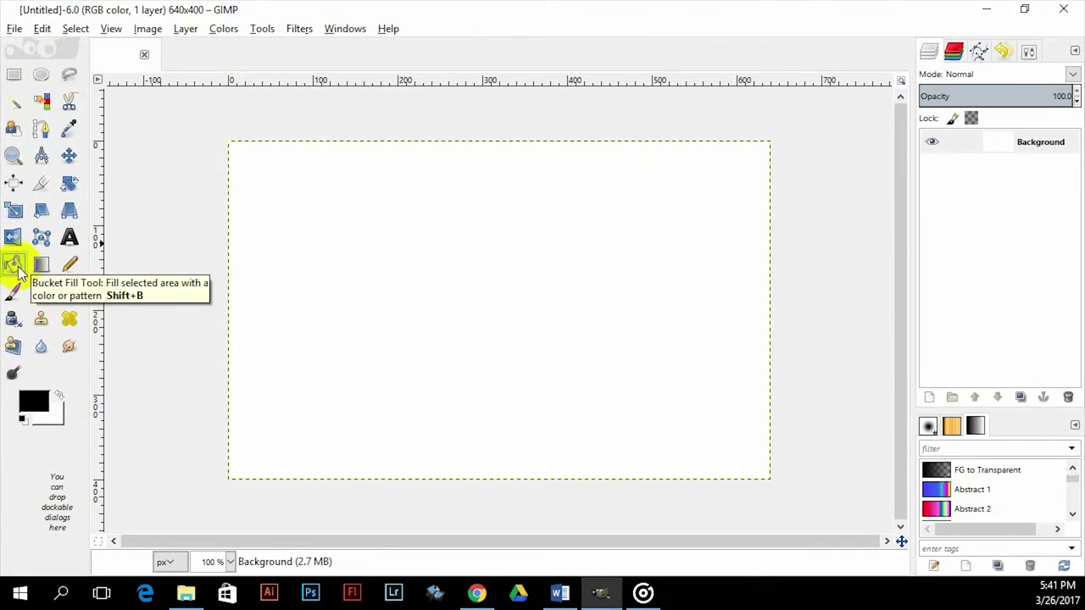
left_click(1029, 52)
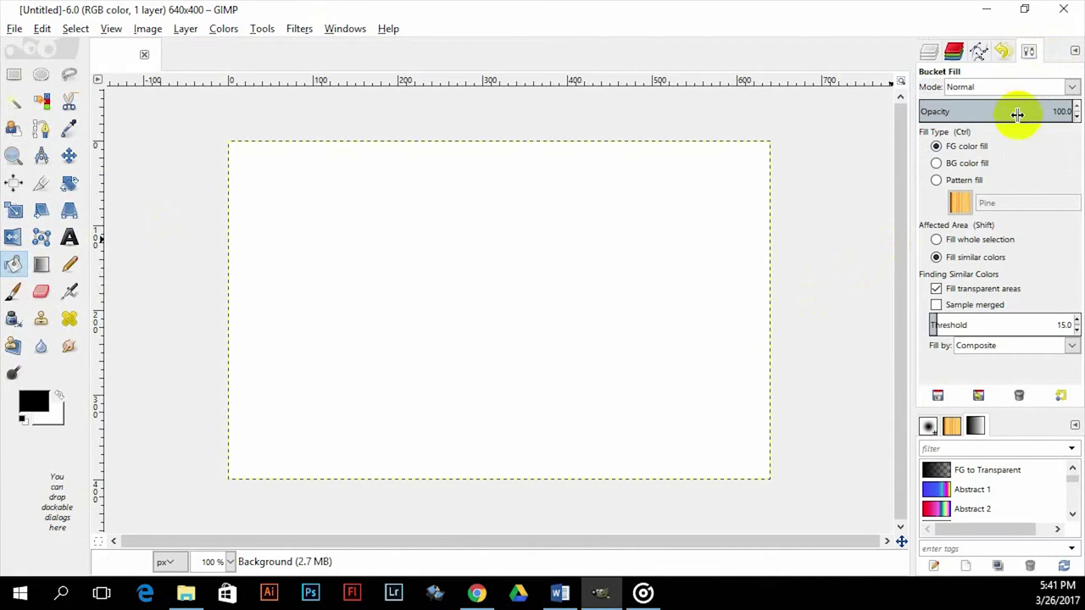
left_click(937, 179)
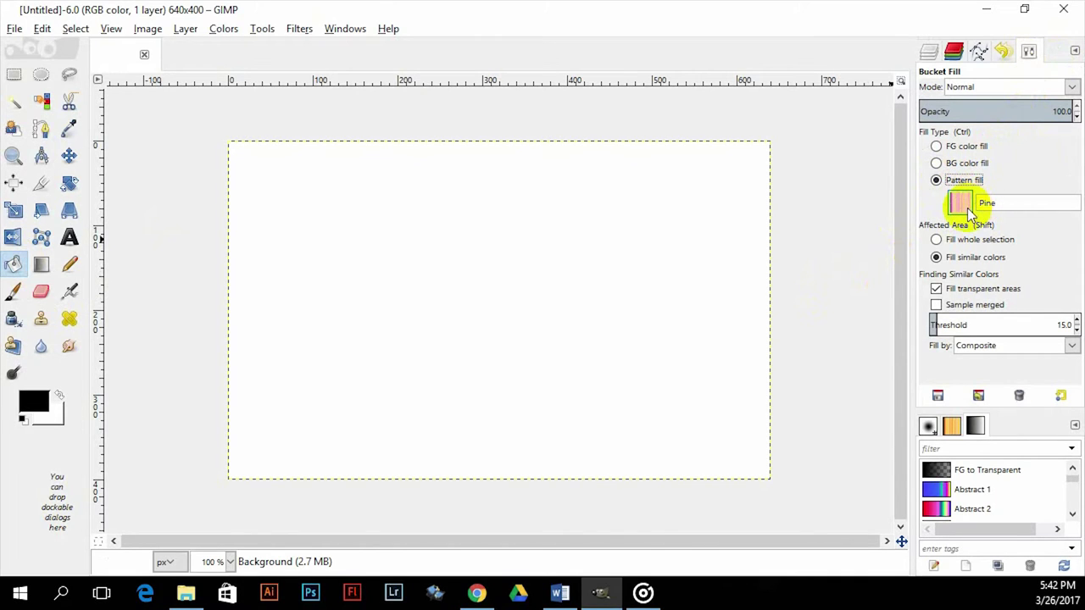
left_click(524, 326)
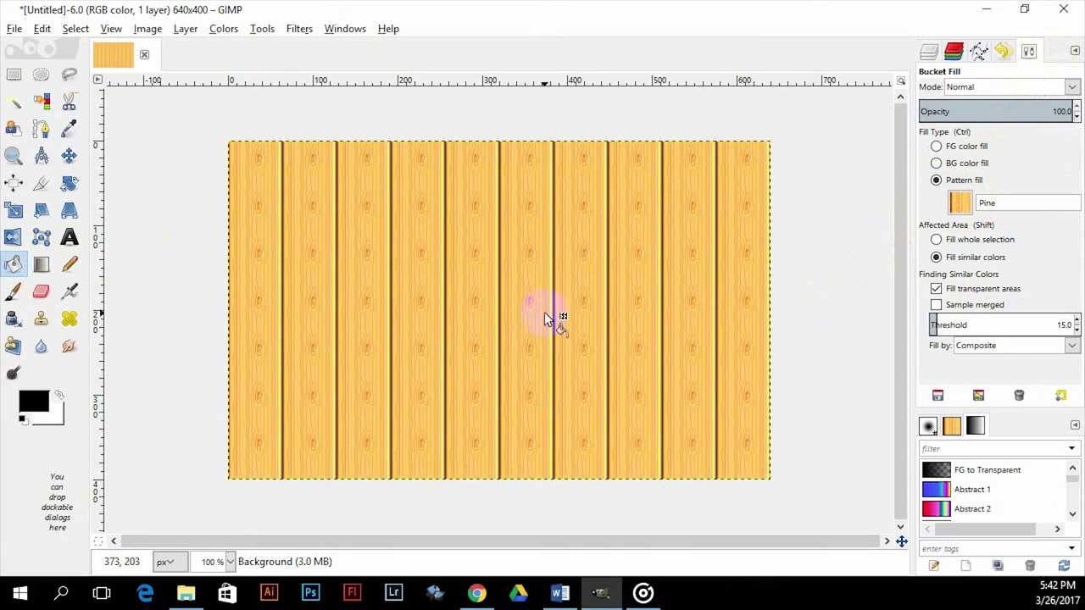
Add the text "GIMP" in a text box about 485 × 169 px over the wood and shift it slightly to the right.
left_click(69, 238)
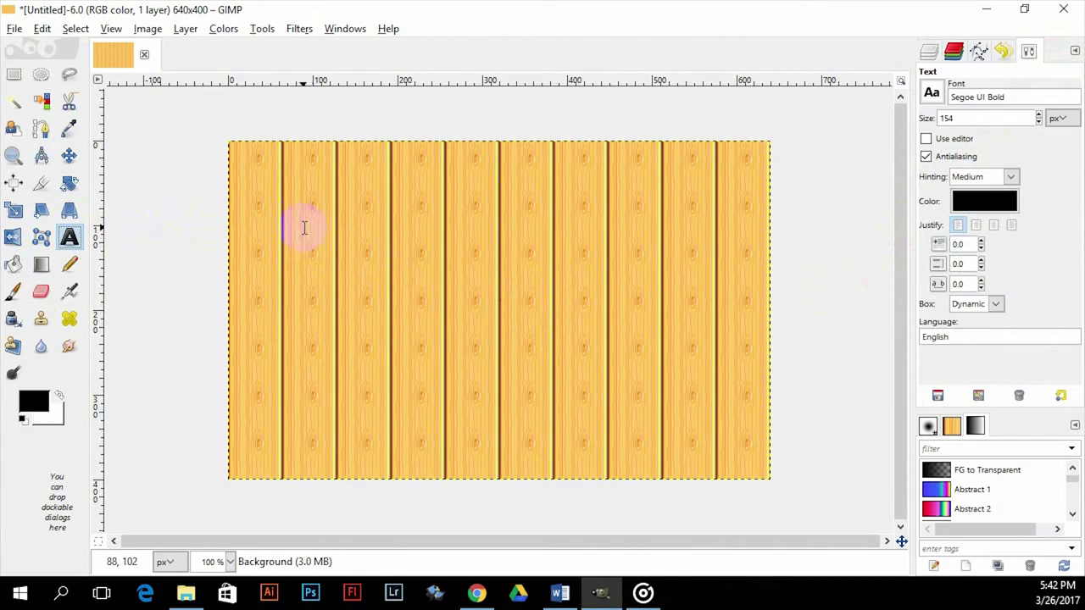
left_click_drag(289, 221, 698, 364)
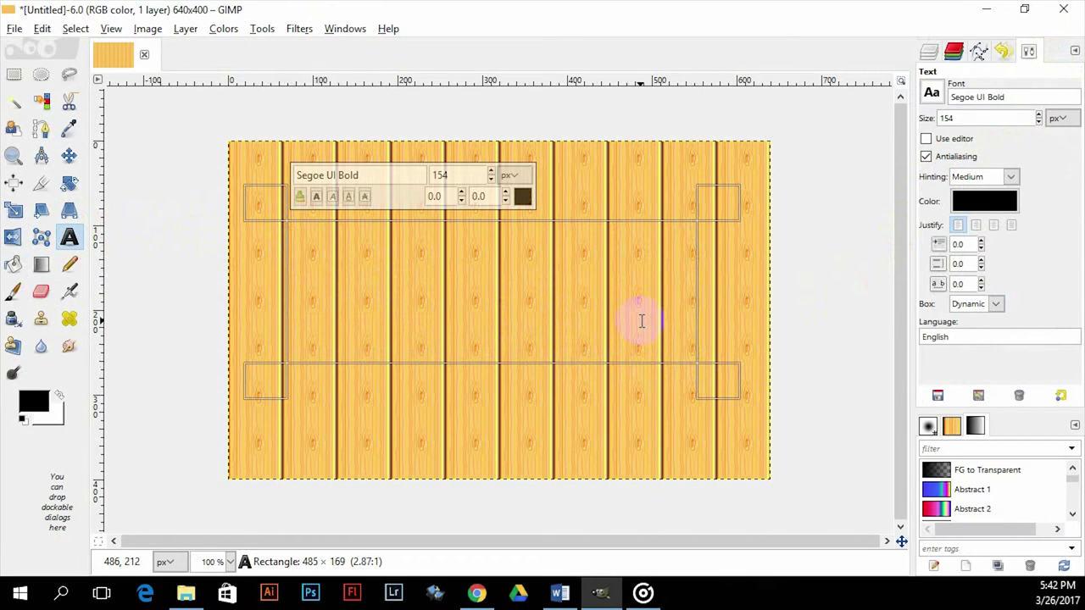
type("GIM")
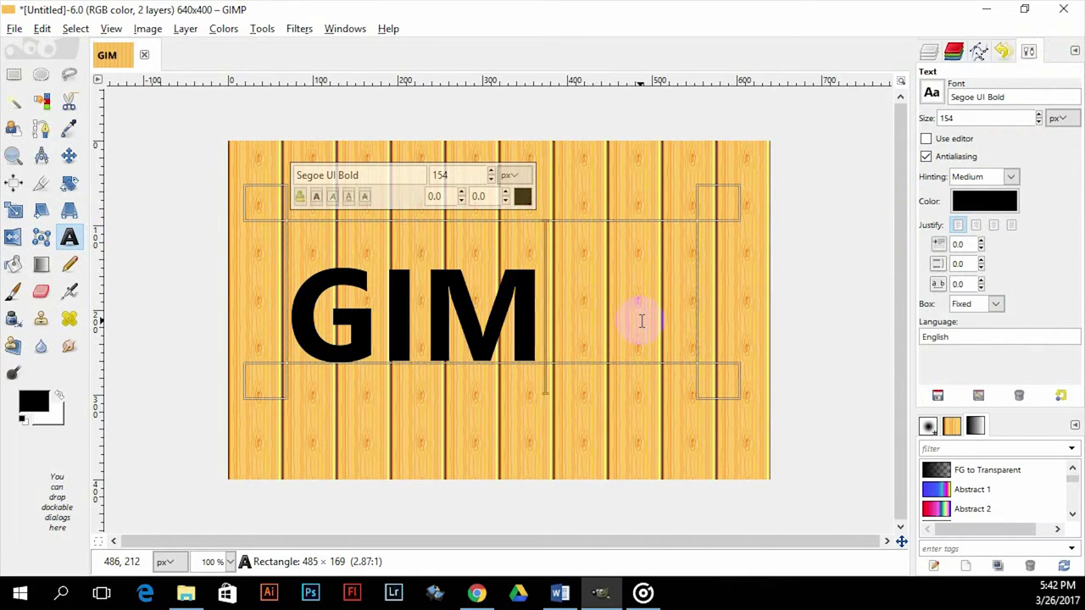
type("P")
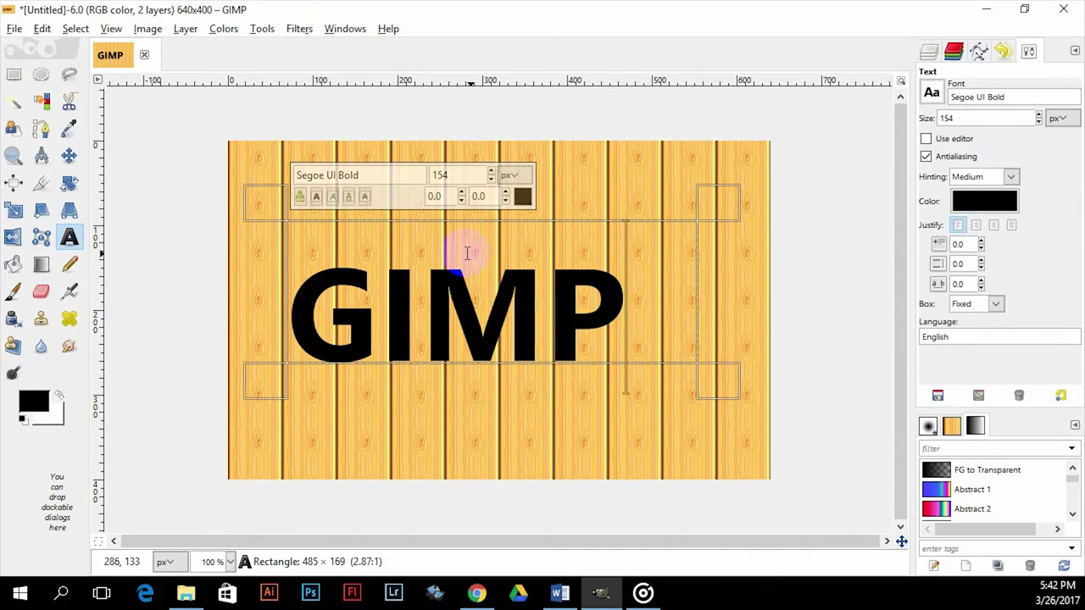
left_click(69, 155)
left_click_drag(499, 305, 527, 304)
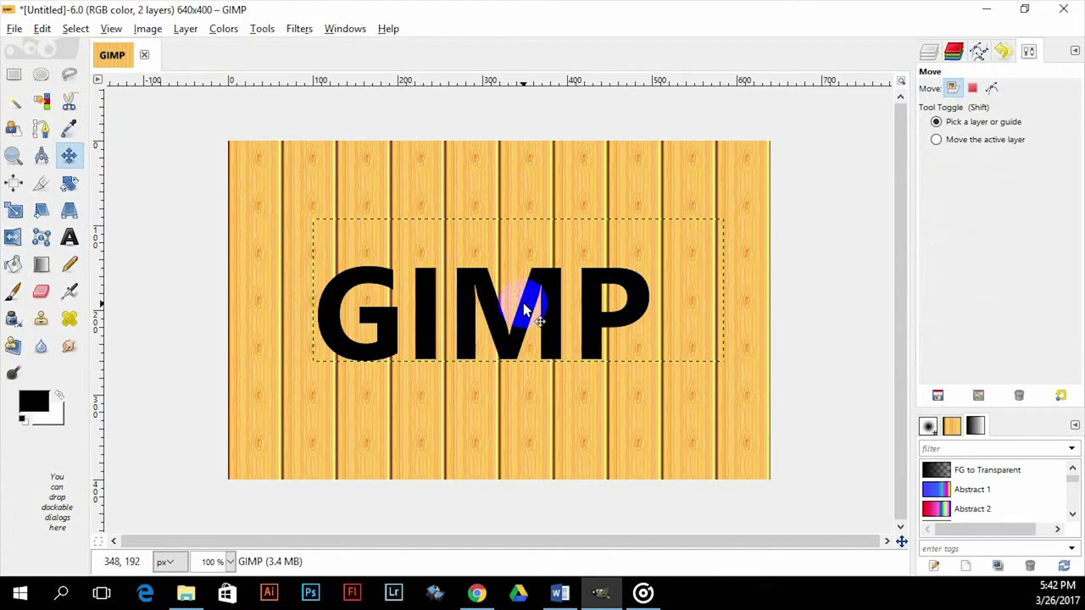
Convert the GIMP text layer's alpha to a selection and copy that area from the Background layer.
left_click(928, 52)
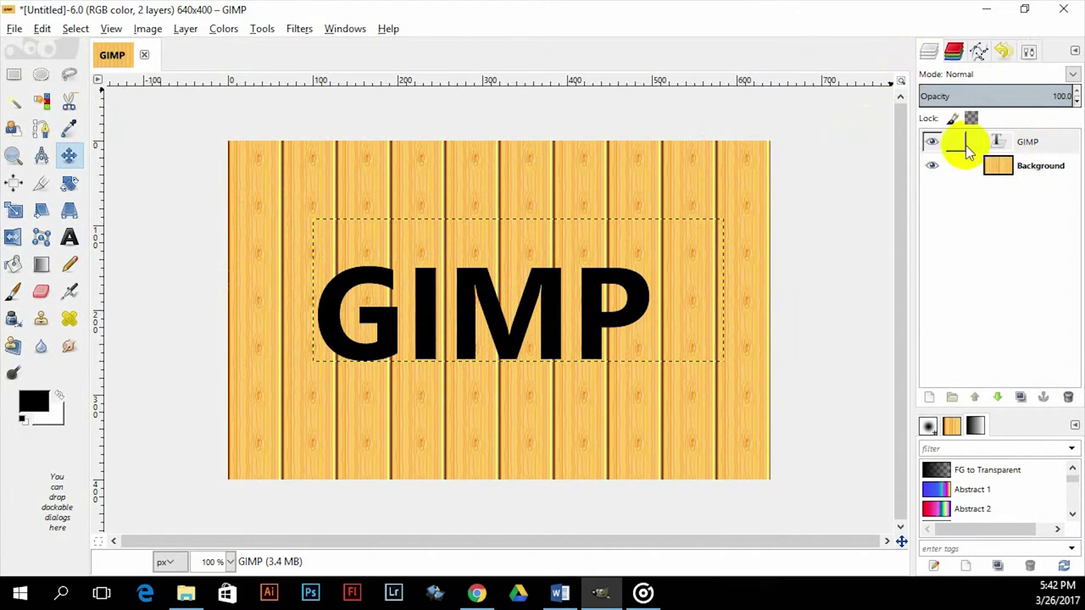
right_click(930, 141)
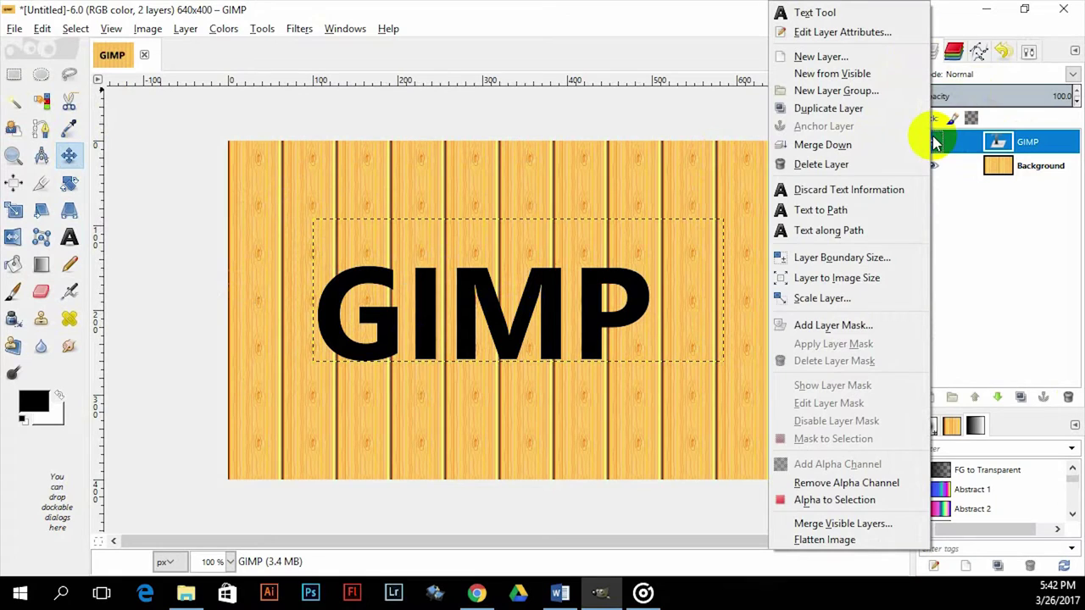
left_click(835, 500)
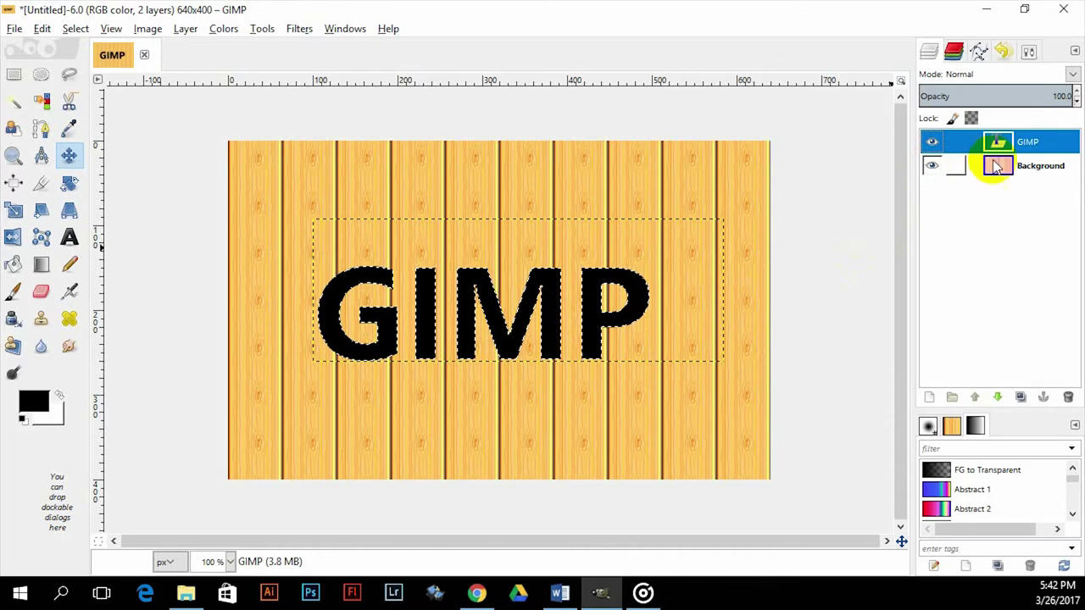
left_click(1041, 167)
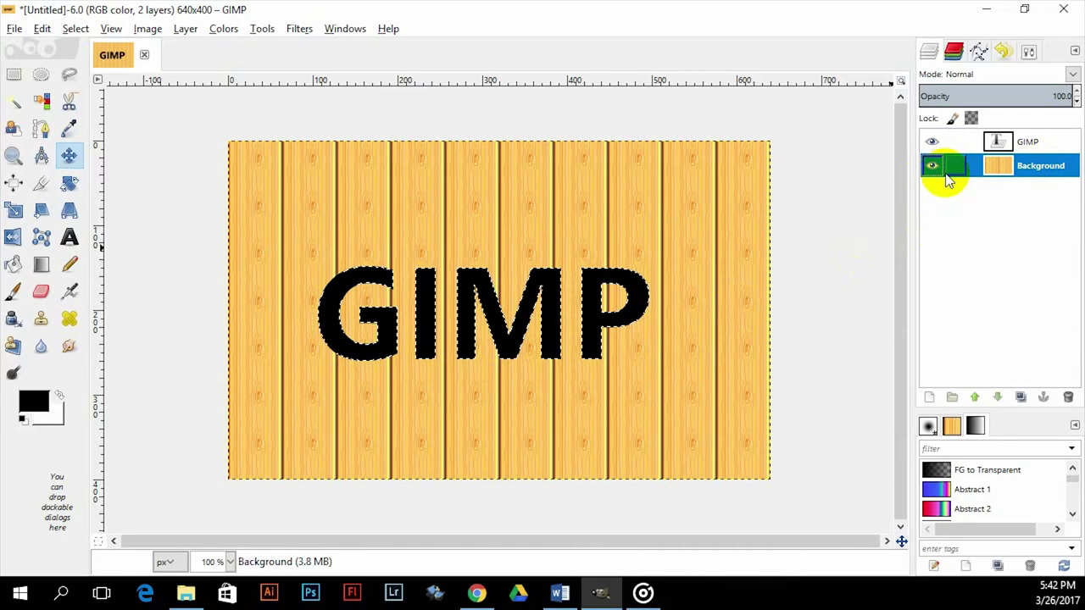
left_click(42, 29)
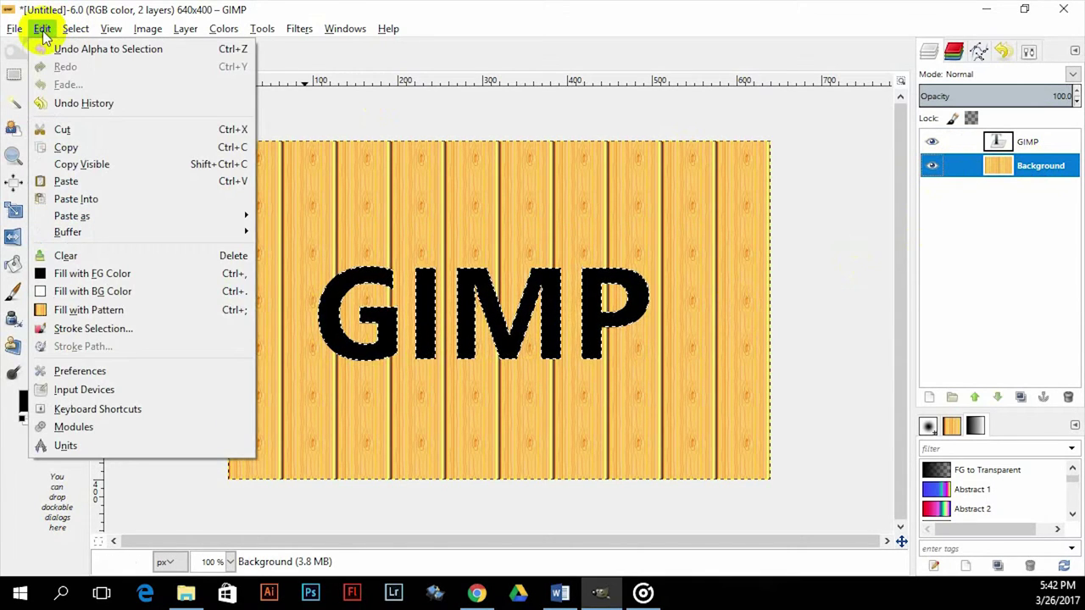
left_click(88, 146)
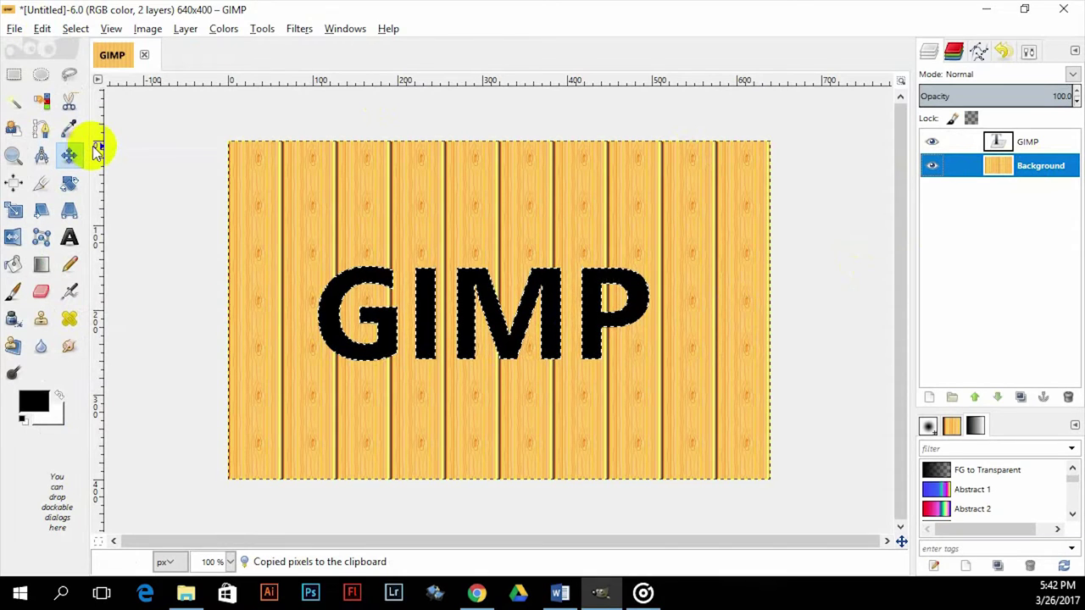
Paste the copied wood onto the GIMP layer and anchor the floating selection.
left_click(1027, 142)
left_click(41, 27)
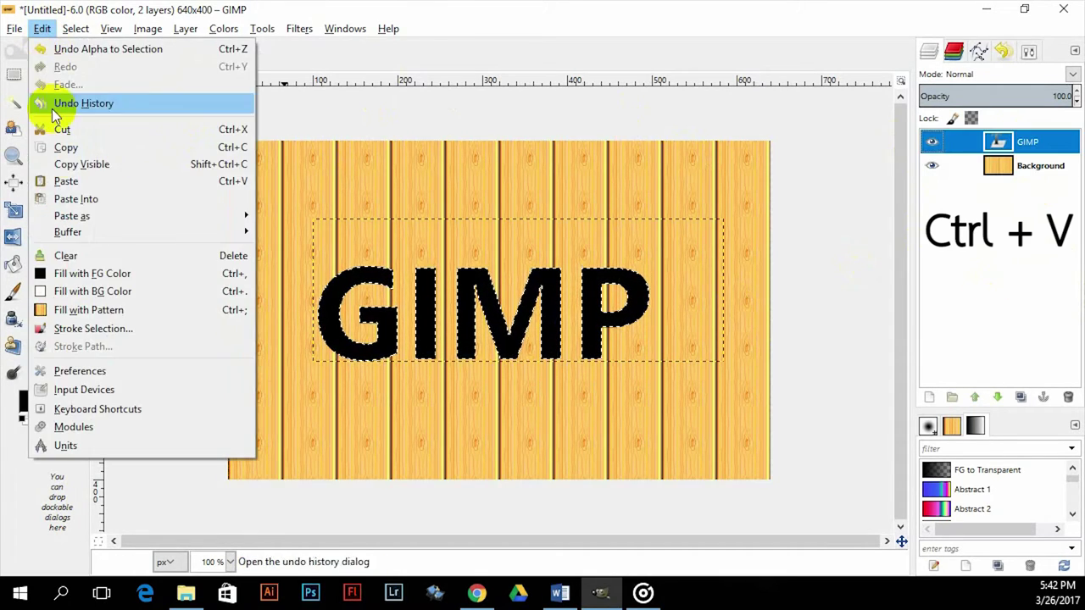
left_click(73, 180)
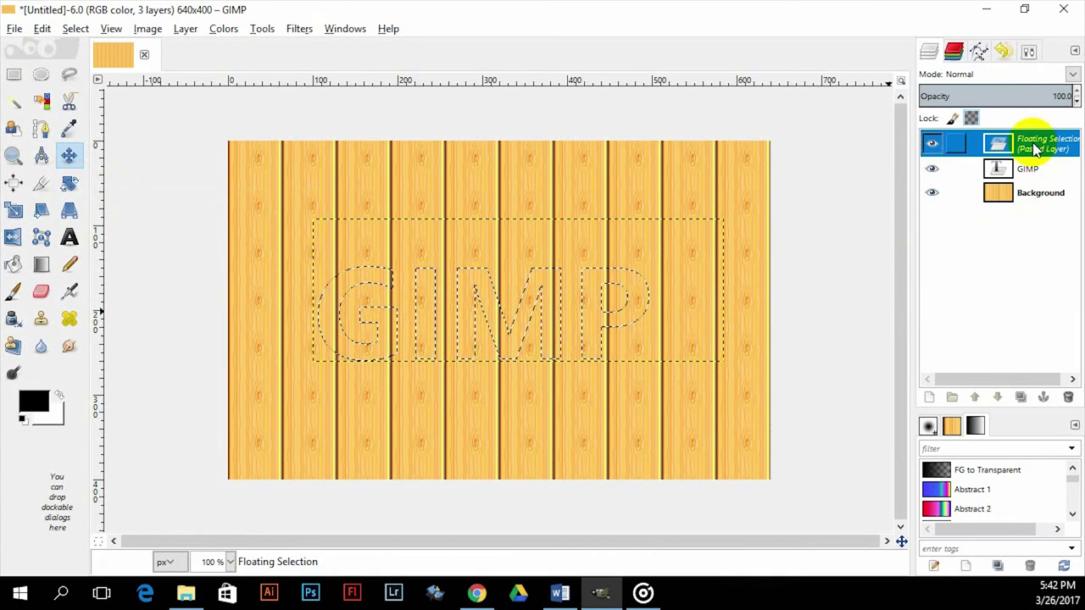
left_click(1040, 399)
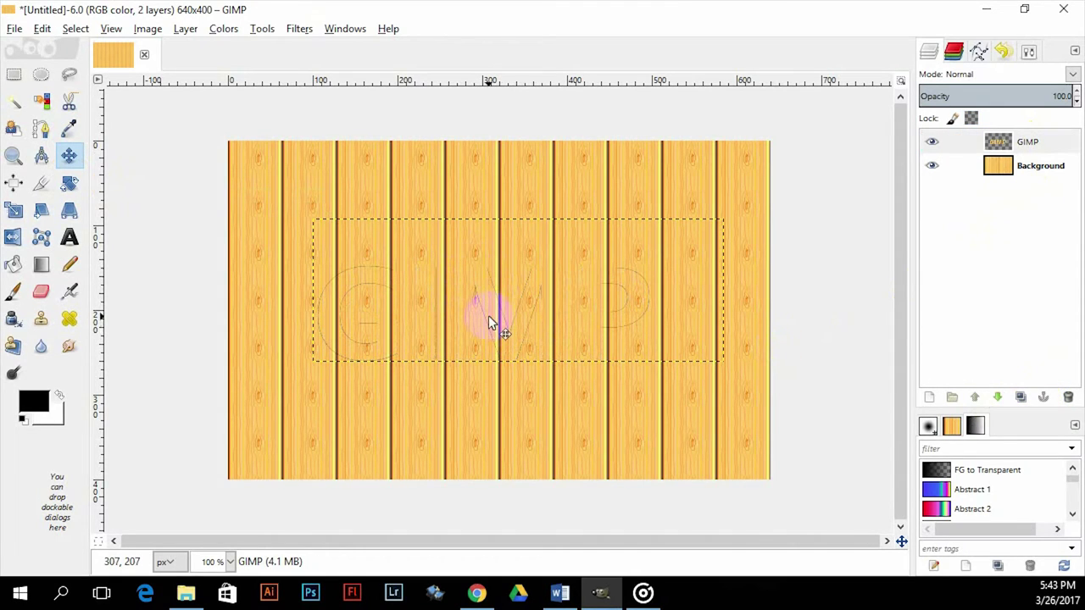
Add a new 640 × 400 px transparent layer and convert the GIMP layer's alpha to a selection.
left_click(928, 396)
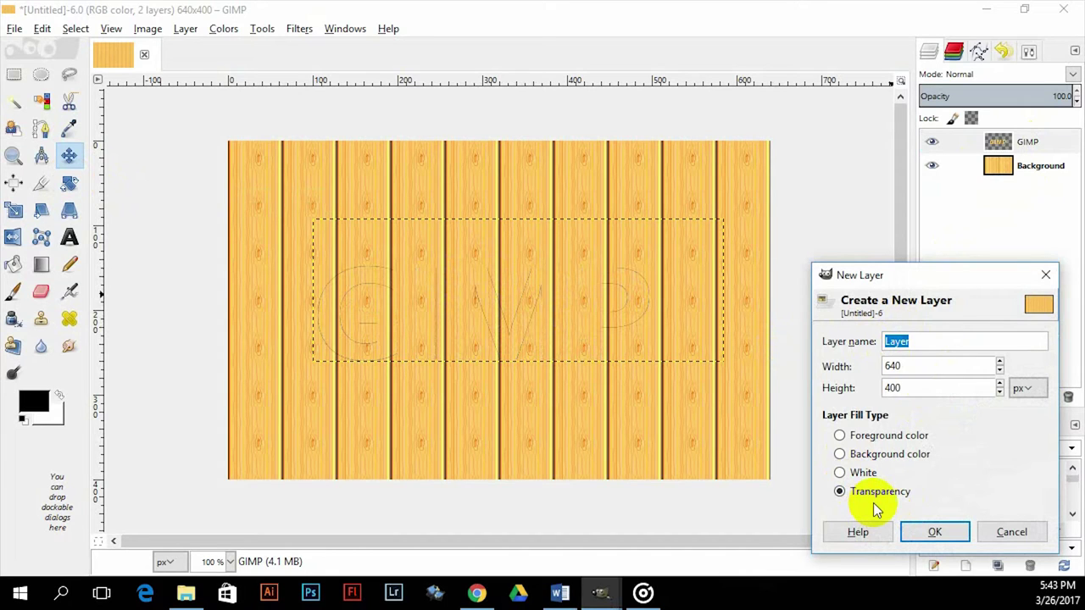
left_click(931, 529)
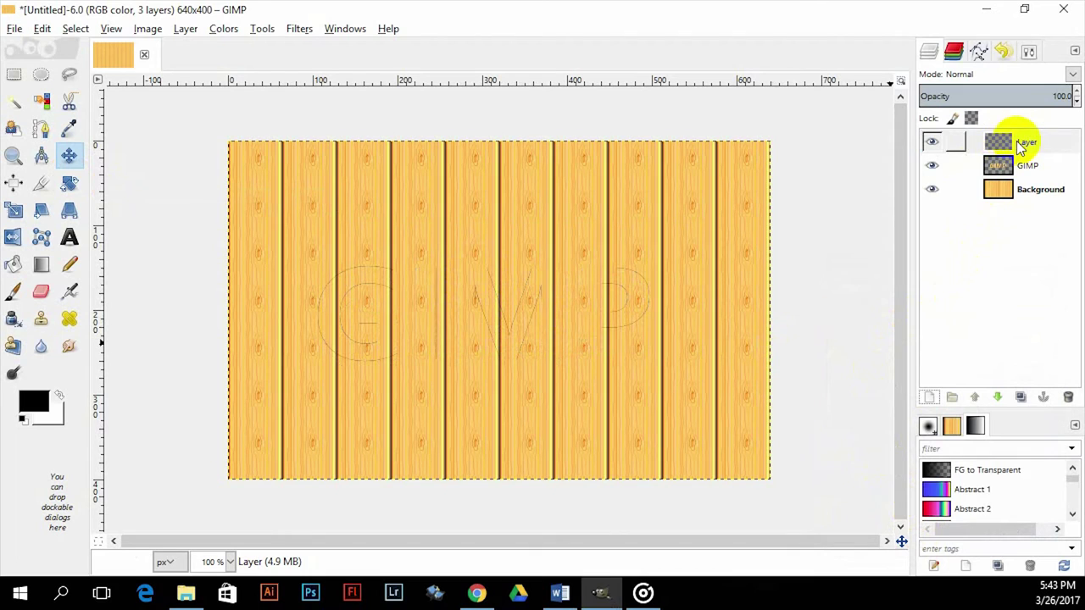
right_click(934, 167)
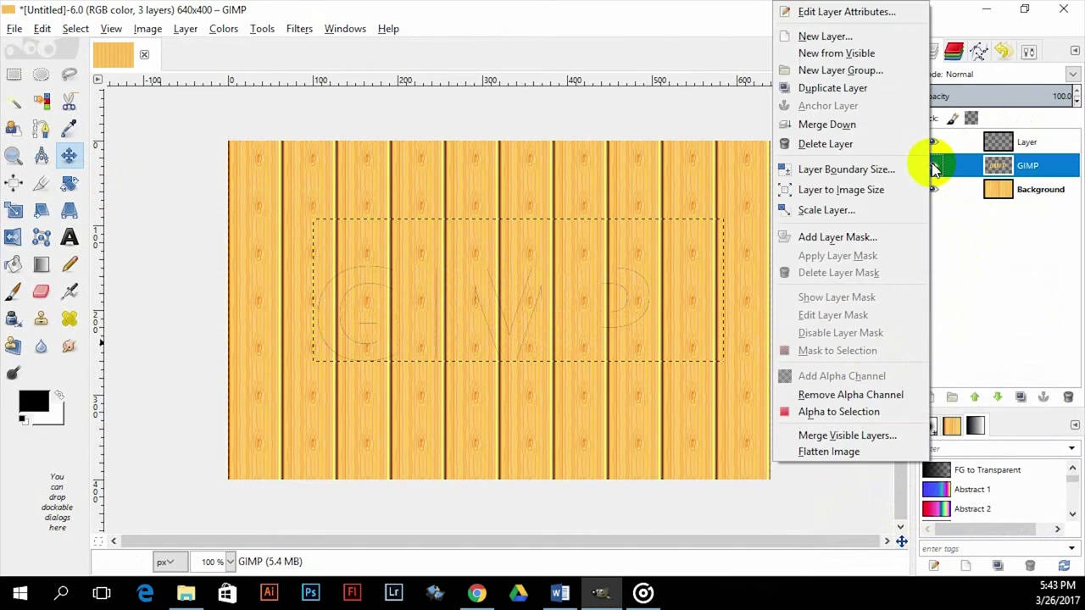
left_click(845, 413)
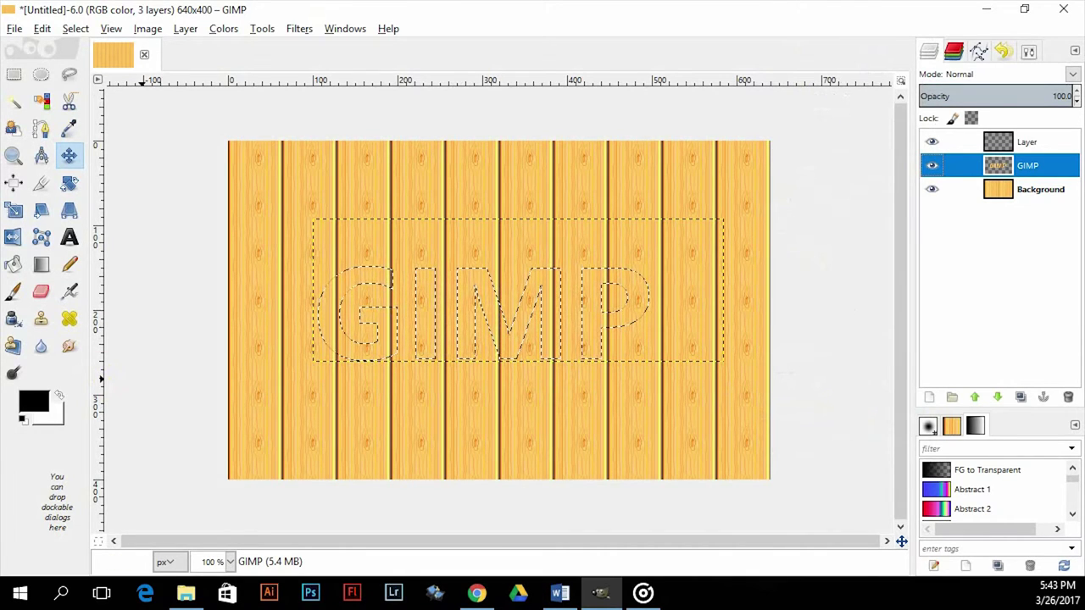
Make the new transparent layer active and grow the lettering selection by 1 px.
left_click(1019, 142)
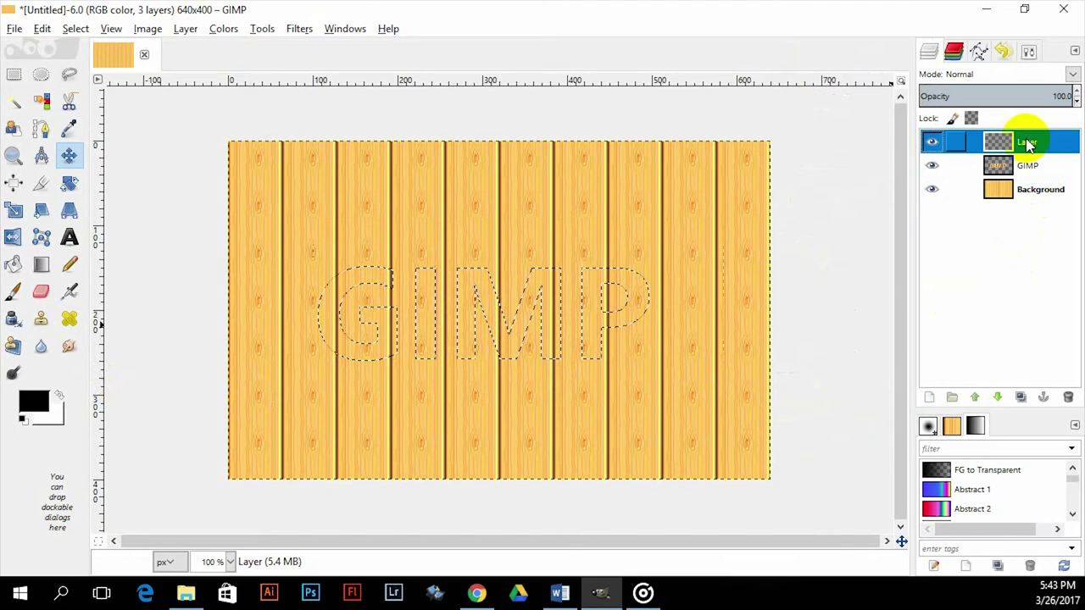
left_click(75, 28)
left_click(141, 252)
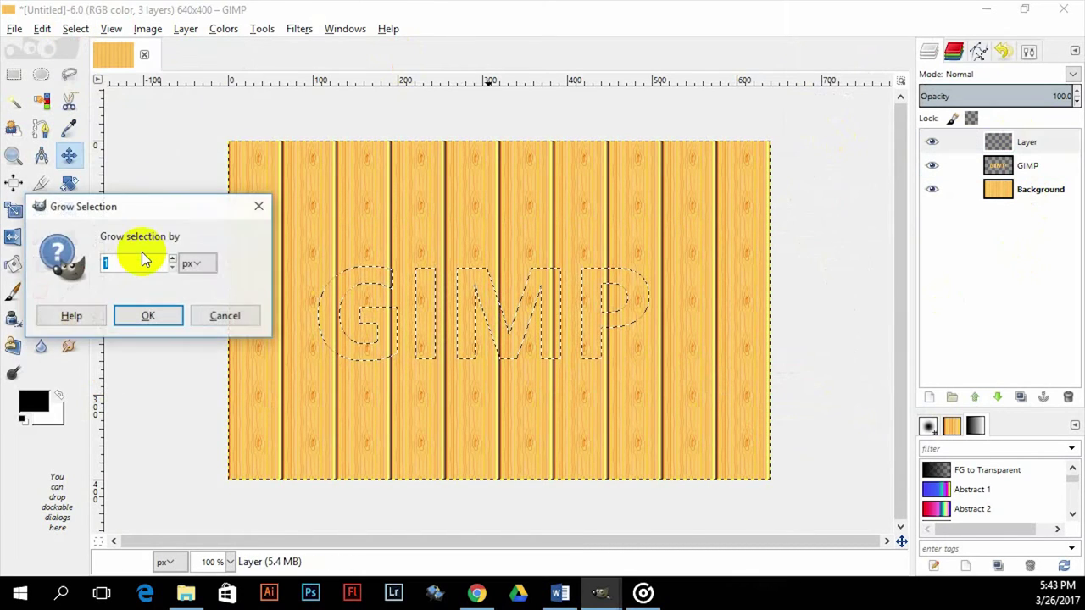
left_click_drag(157, 214, 490, 224)
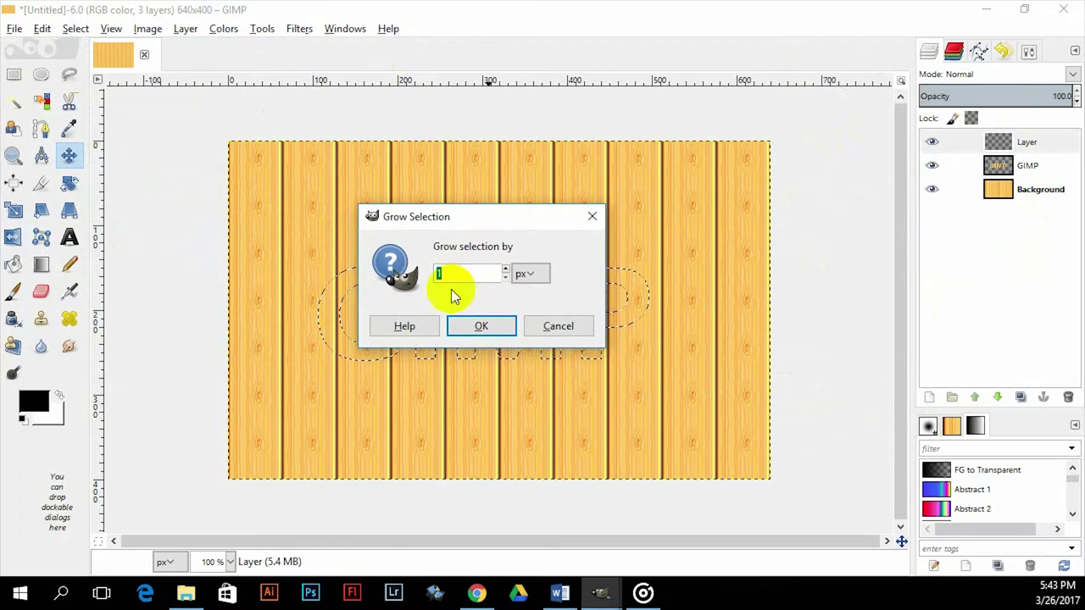
left_click(477, 327)
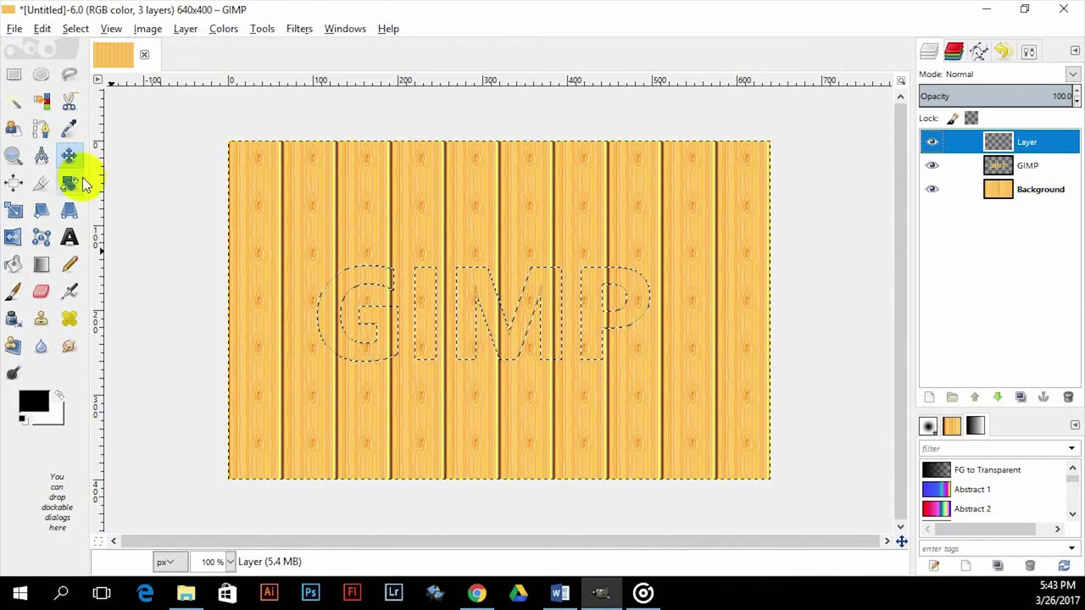
Fill the grown lettering selection on the new layer with the black foreground color using Bucket Fill.
left_click(13, 267)
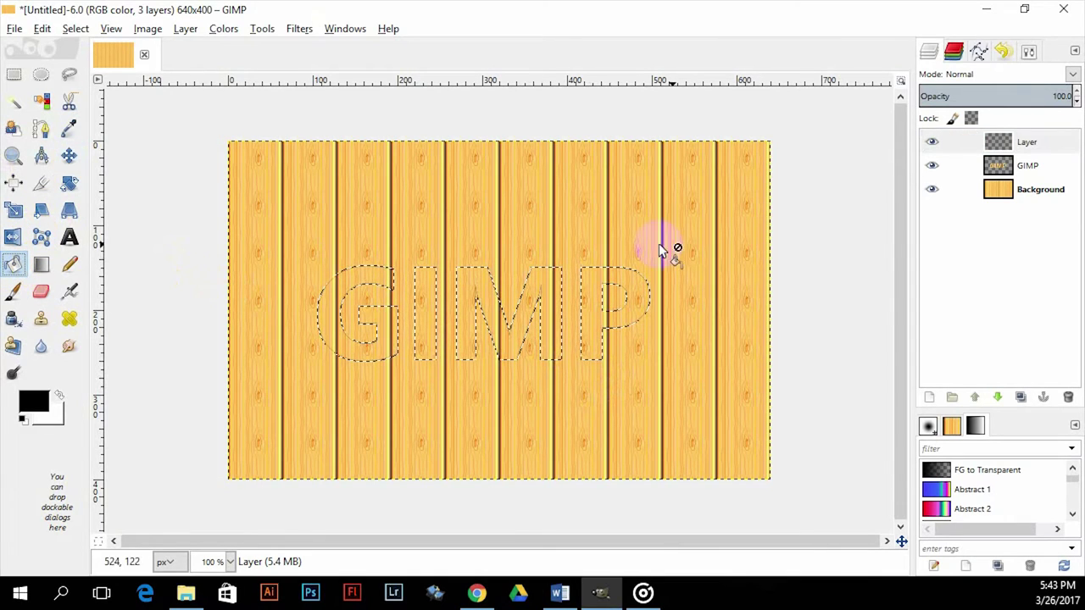
left_click(1030, 53)
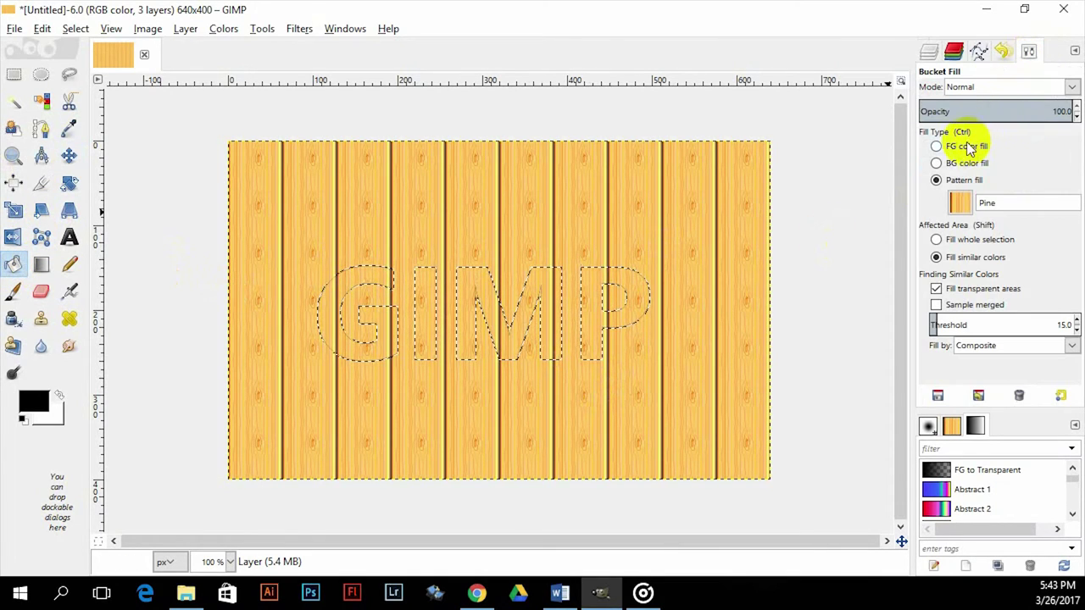
left_click(936, 147)
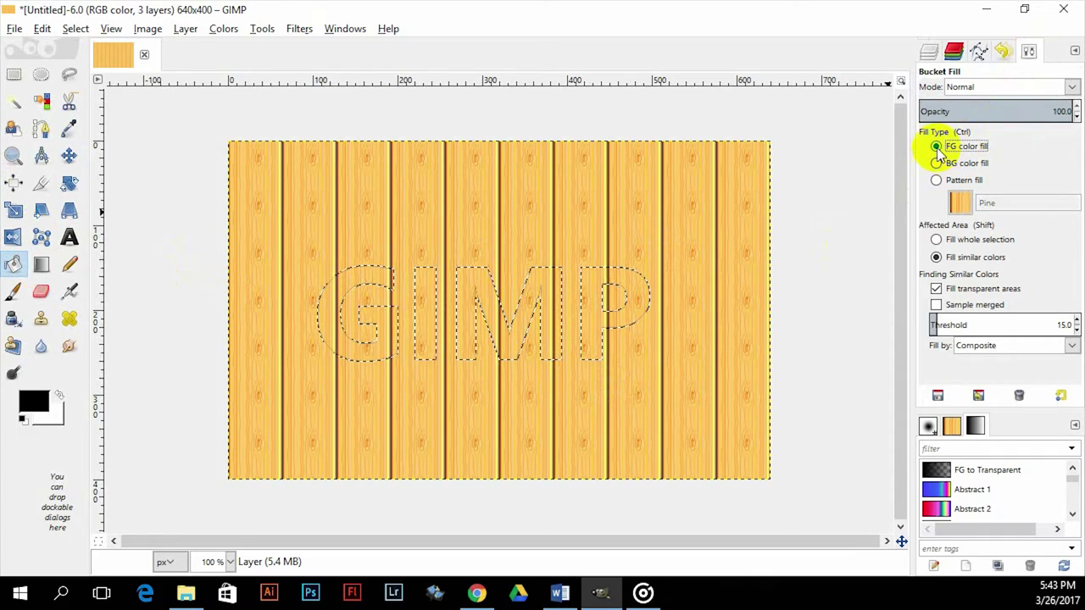
left_click(597, 339)
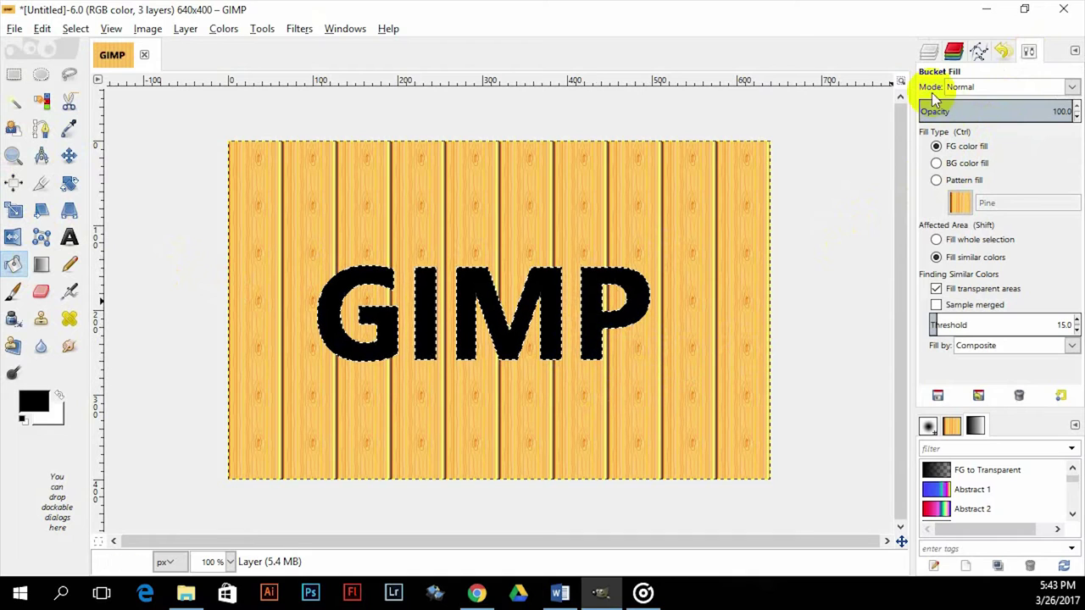
left_click(929, 52)
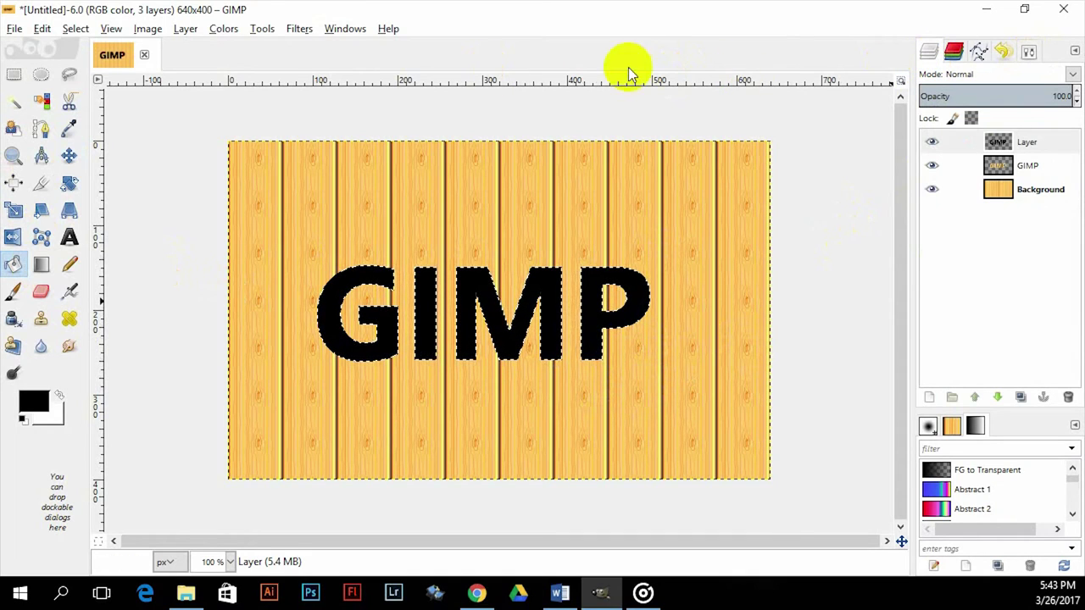
Clear the selection around the black lettering.
left_click(64, 32)
left_click(88, 49)
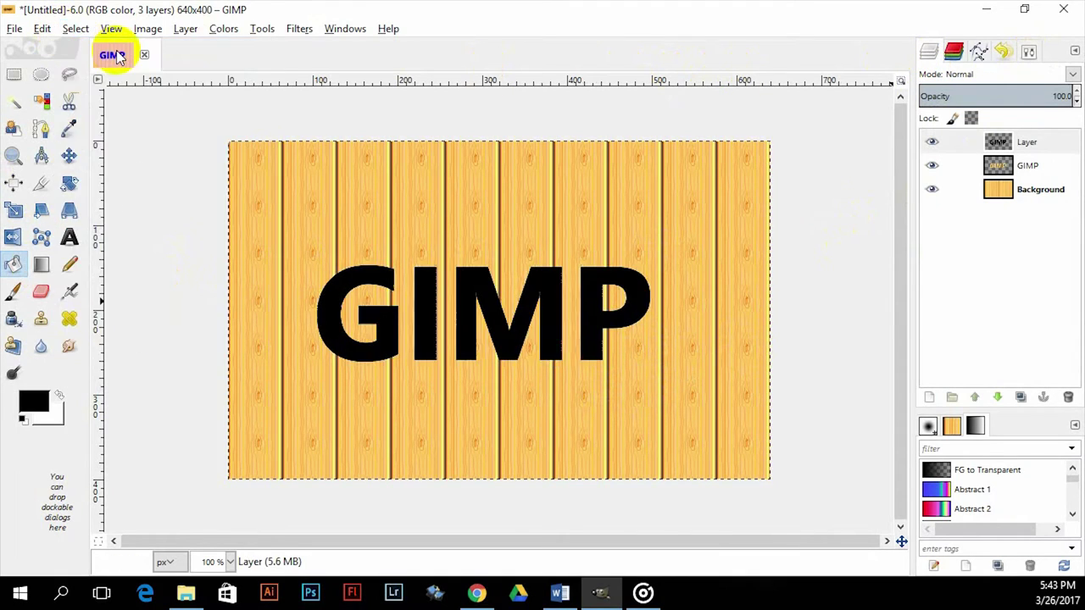
key("ctrl+a")
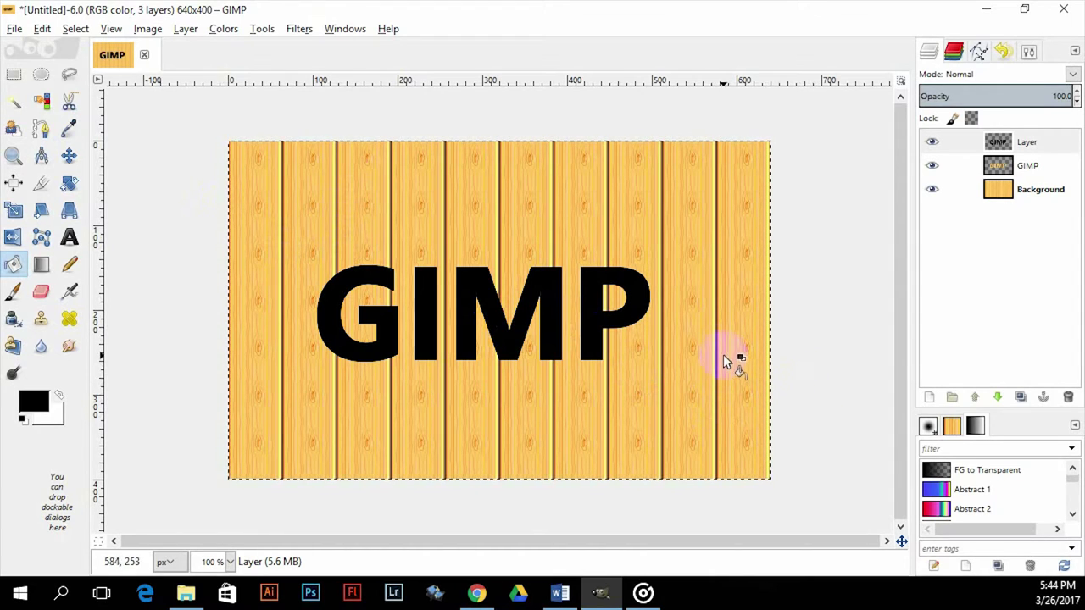
Apply a Gaussian Blur with a 20 px horizontal and vertical radius, RLE method, to the black lettering layer.
left_click(300, 28)
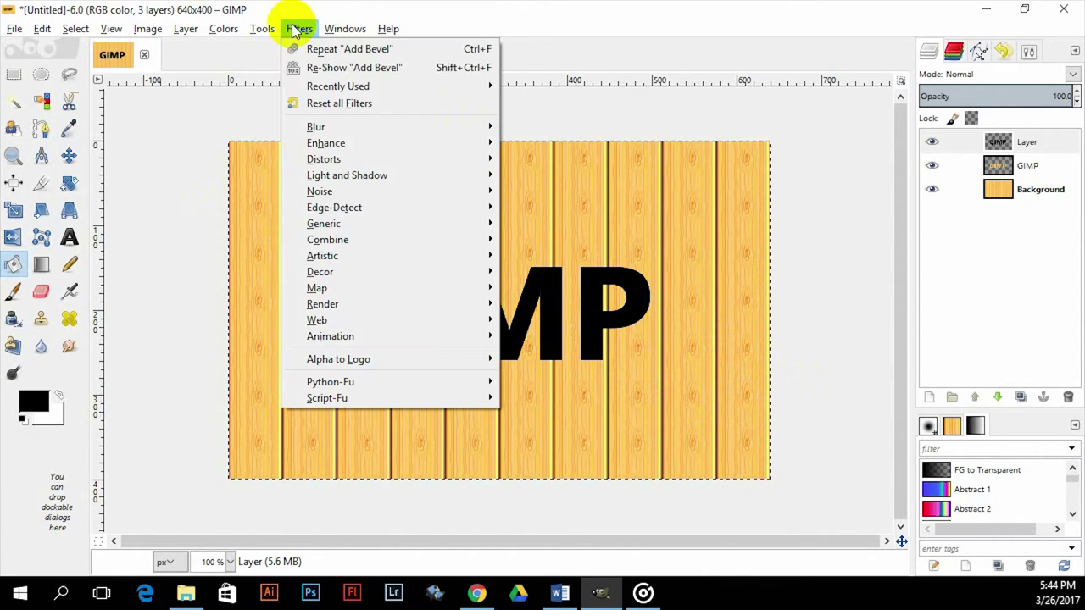
mouse_move(380, 122)
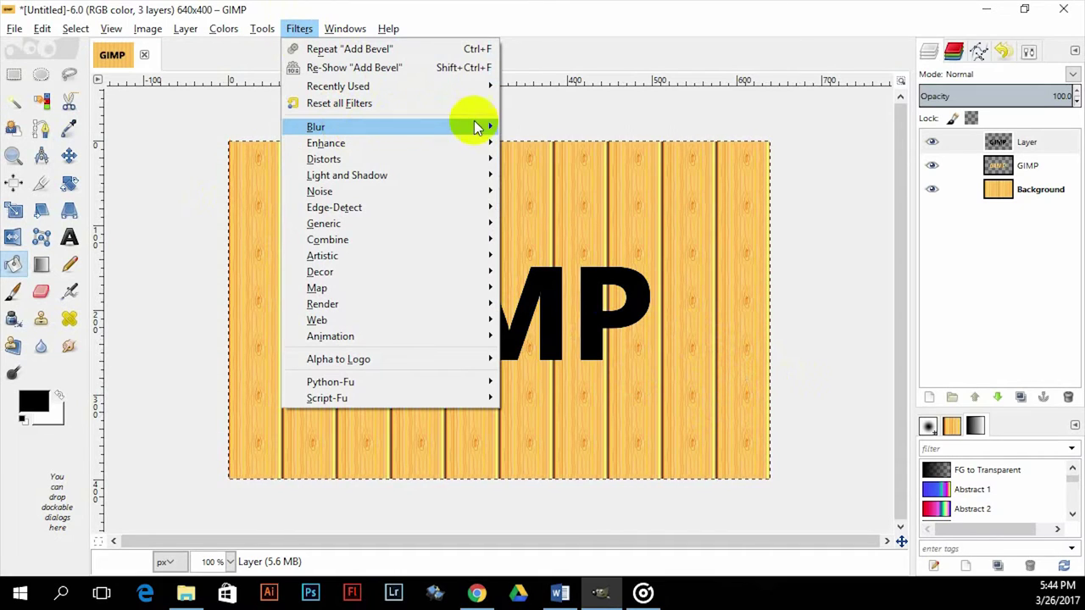
left_click(556, 143)
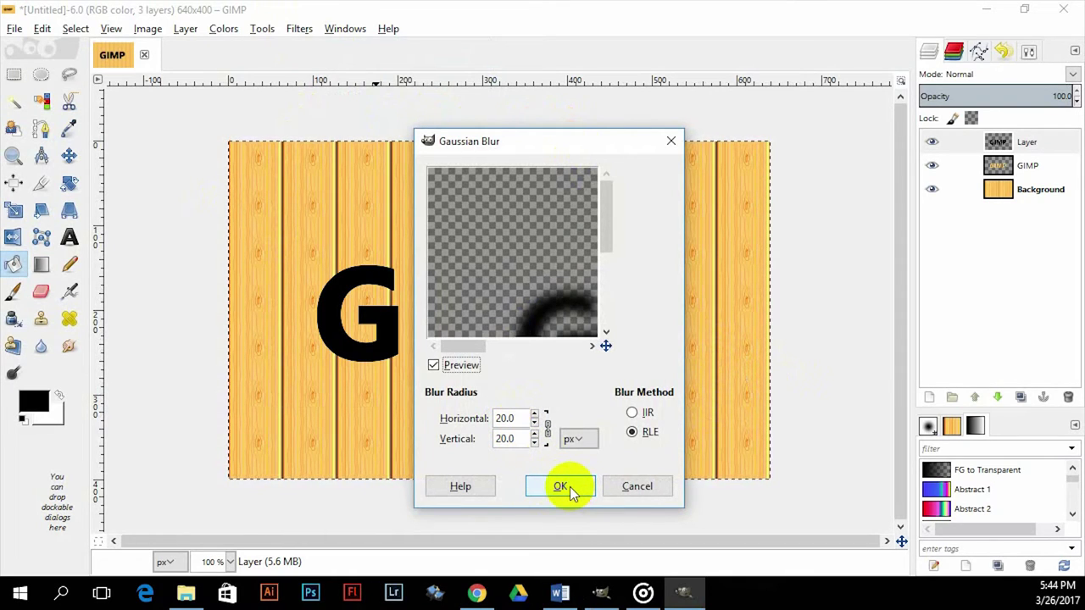
left_click(562, 486)
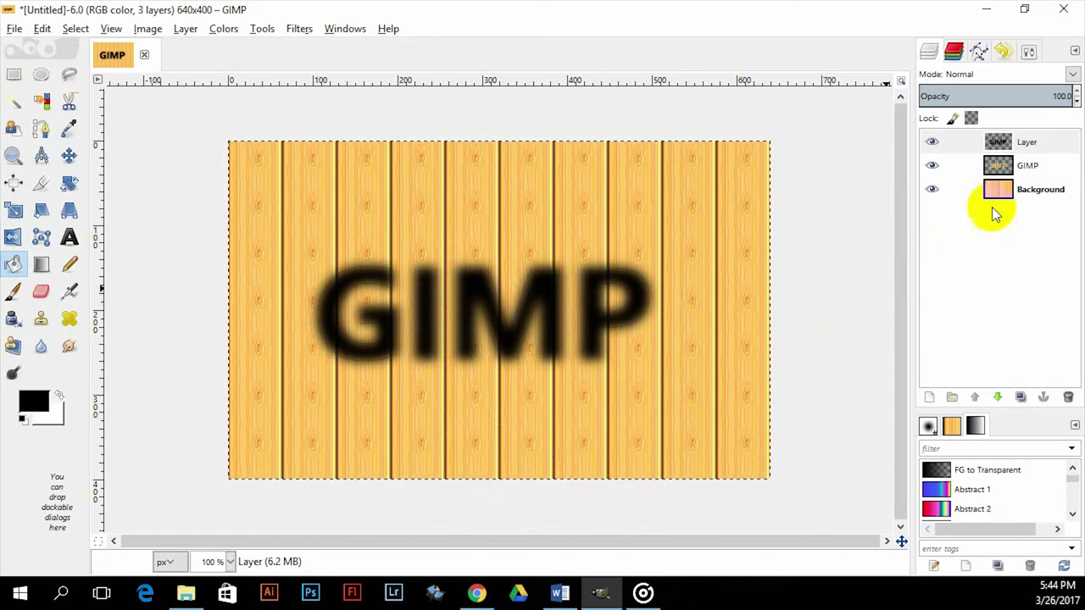
Raise the wooden GIMP layer above the blurred black layer and convert its alpha to a selection.
left_click(1027, 165)
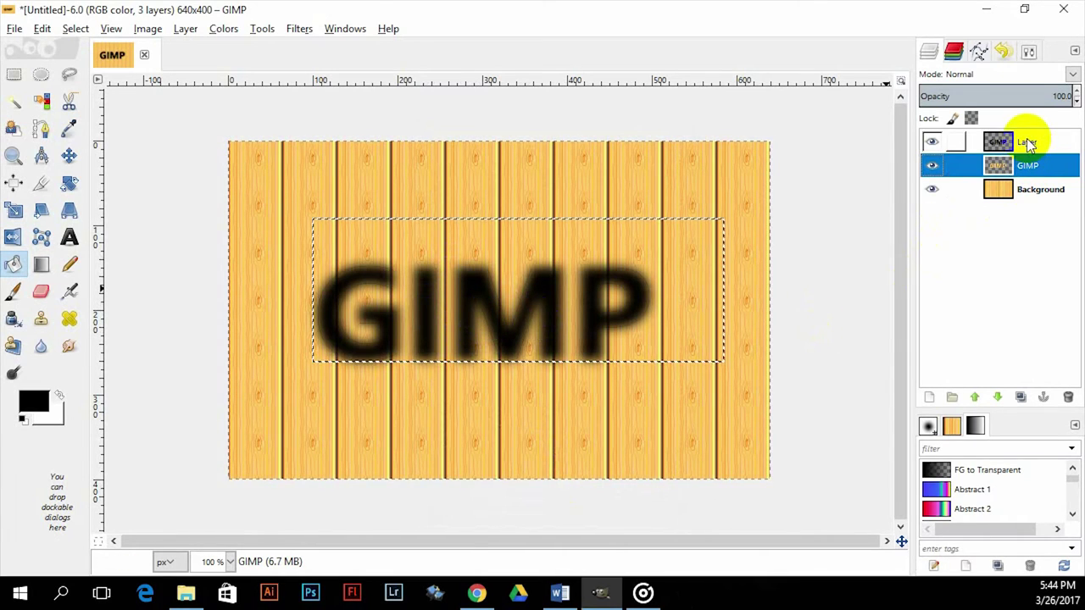
left_click(975, 398)
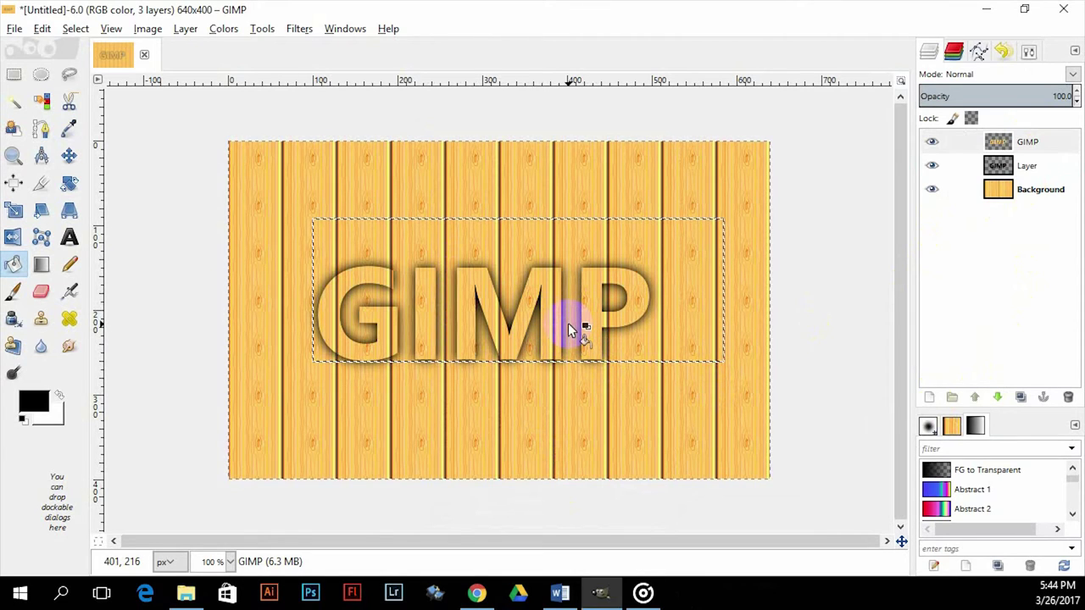
right_click(930, 149)
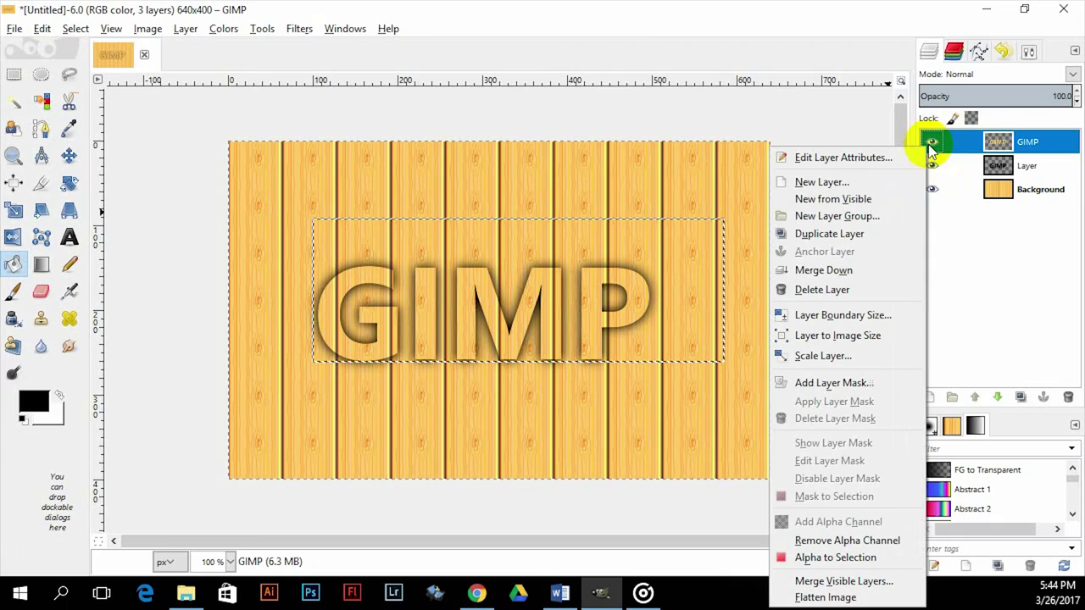
left_click(844, 556)
left_click_drag(542, 315, 604, 374)
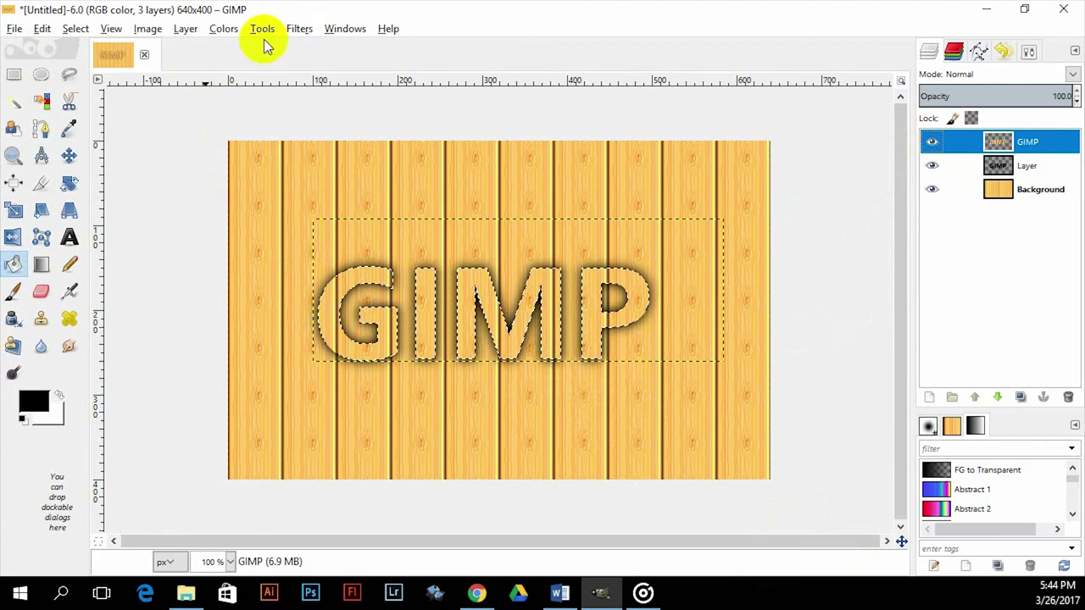
Add a bevel of thickness 5 to the selected GIMP lettering, working on a copy of the image.
left_click(299, 28)
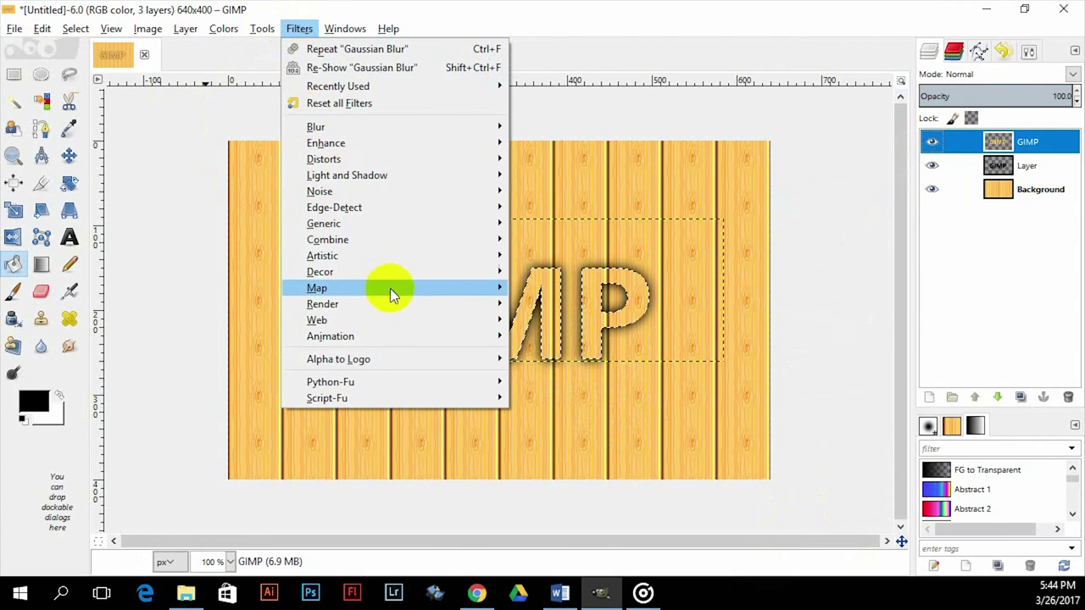
mouse_move(423, 277)
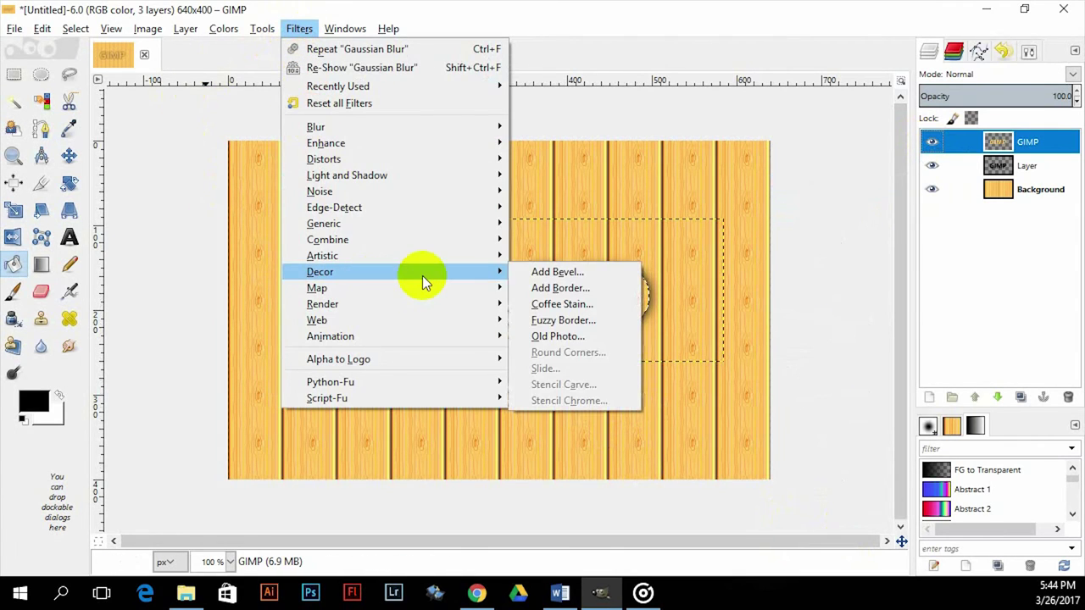
left_click(586, 273)
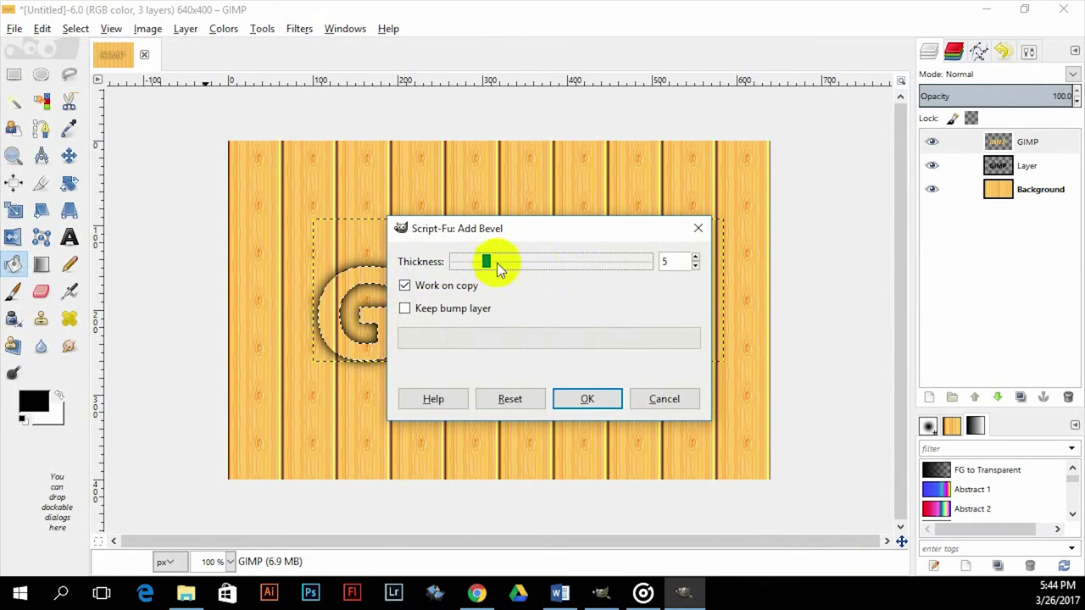
left_click(581, 399)
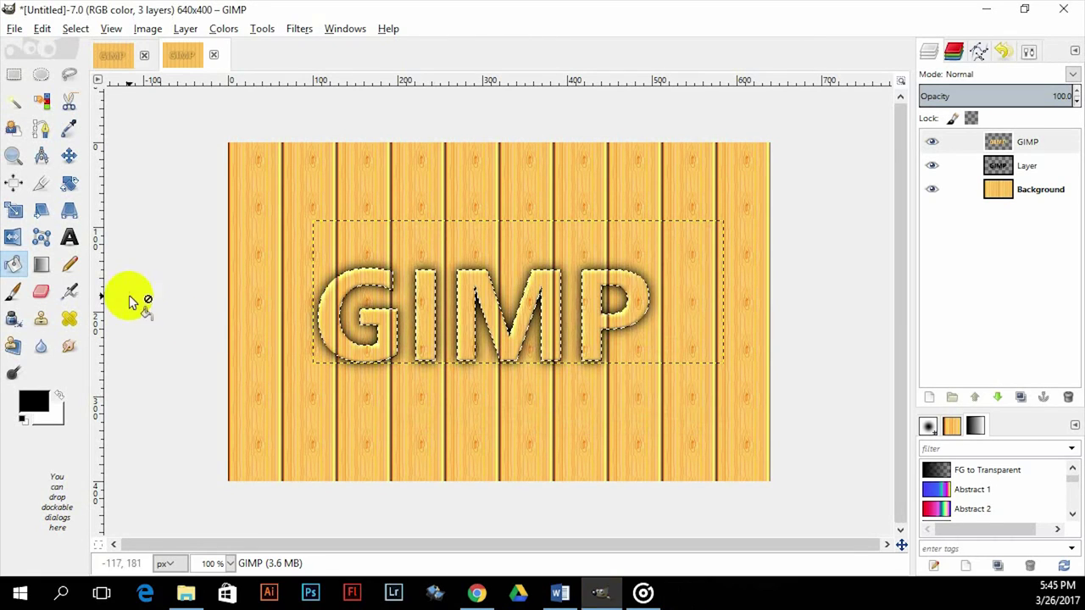
Shift the beveled GIMP lettering slightly upward from its blurred black shadow with the Move tool.
left_click(68, 155)
left_click_drag(511, 338, 504, 319)
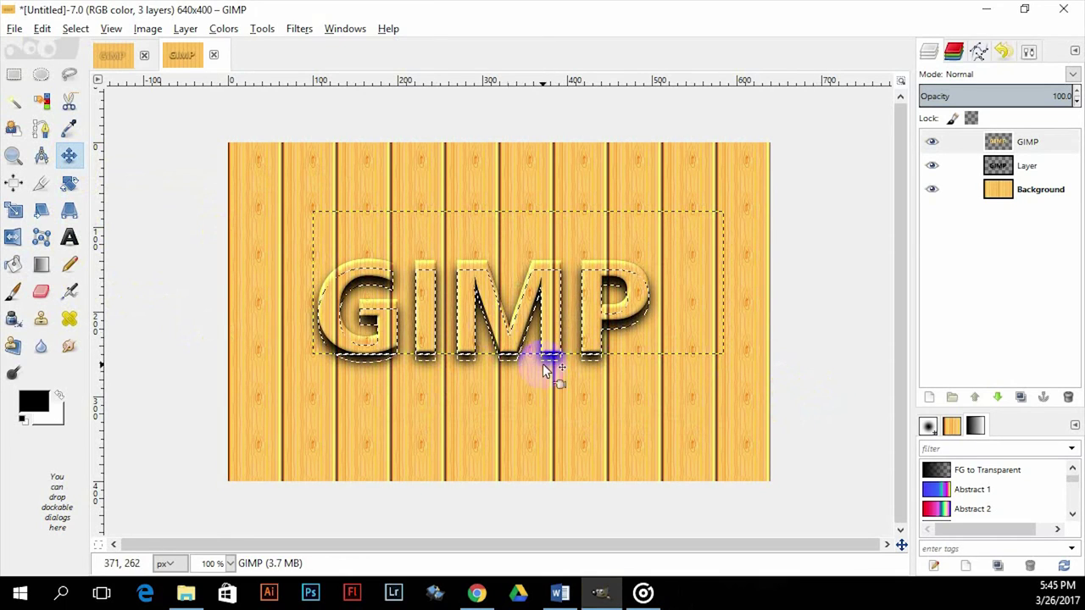
left_click(1027, 165)
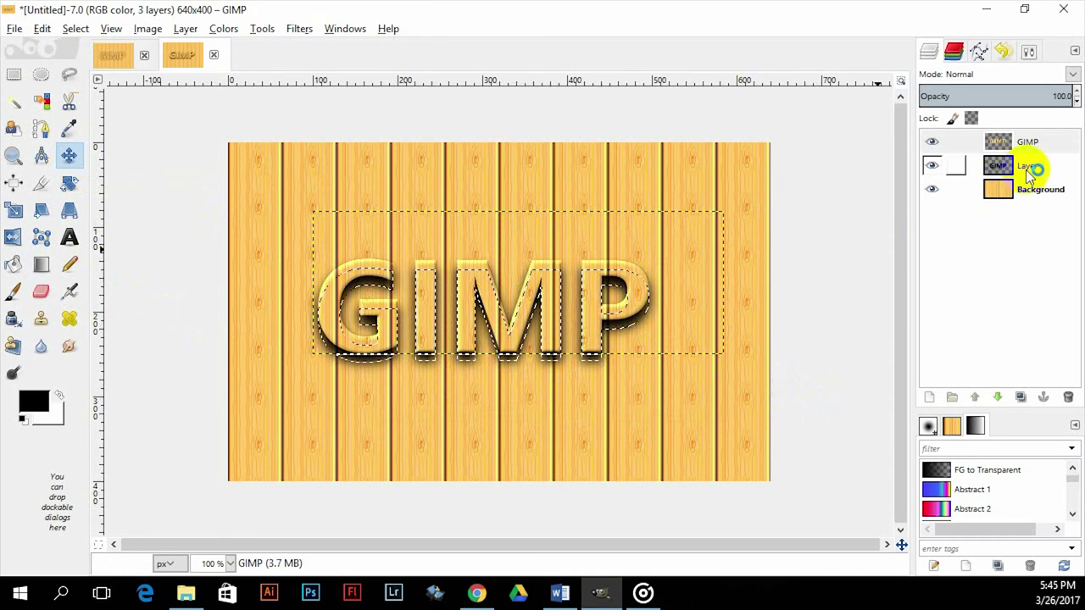
left_click(606, 305)
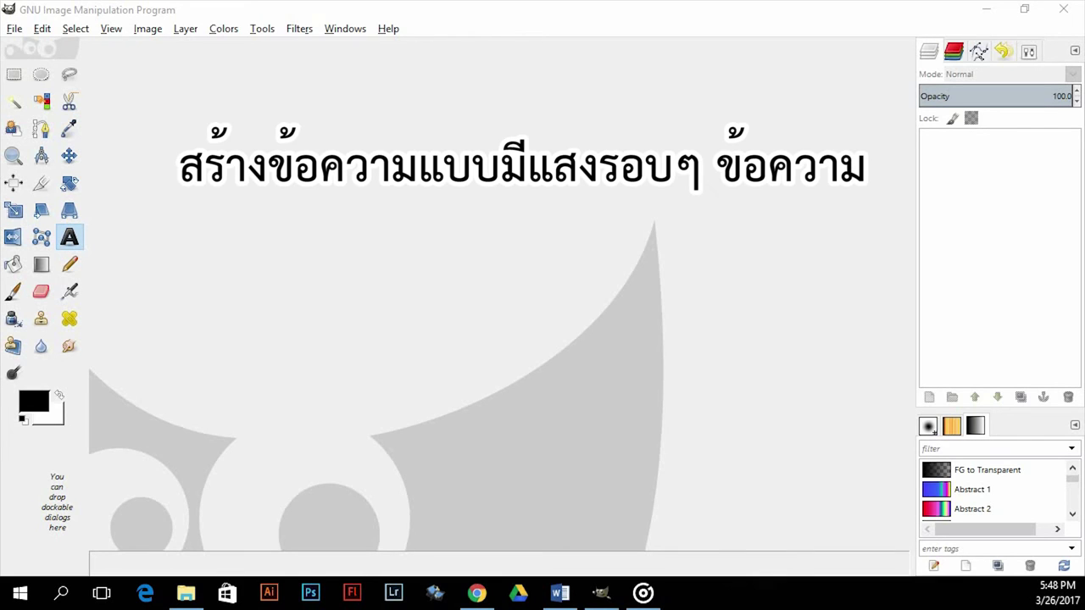
Create a new blank image of 640 × 400 px.
left_click(14, 31)
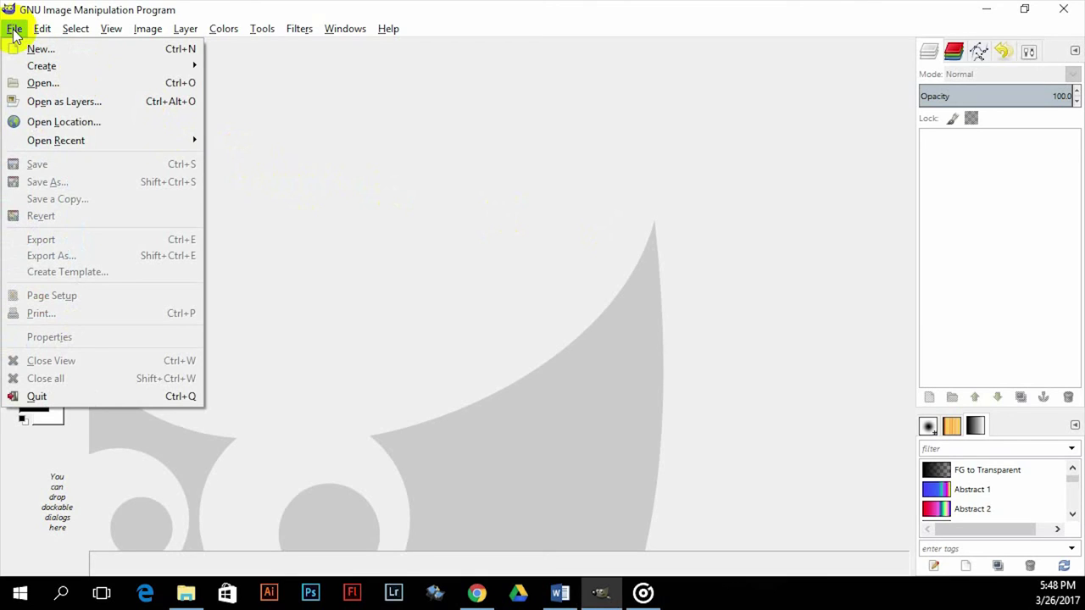
left_click(40, 48)
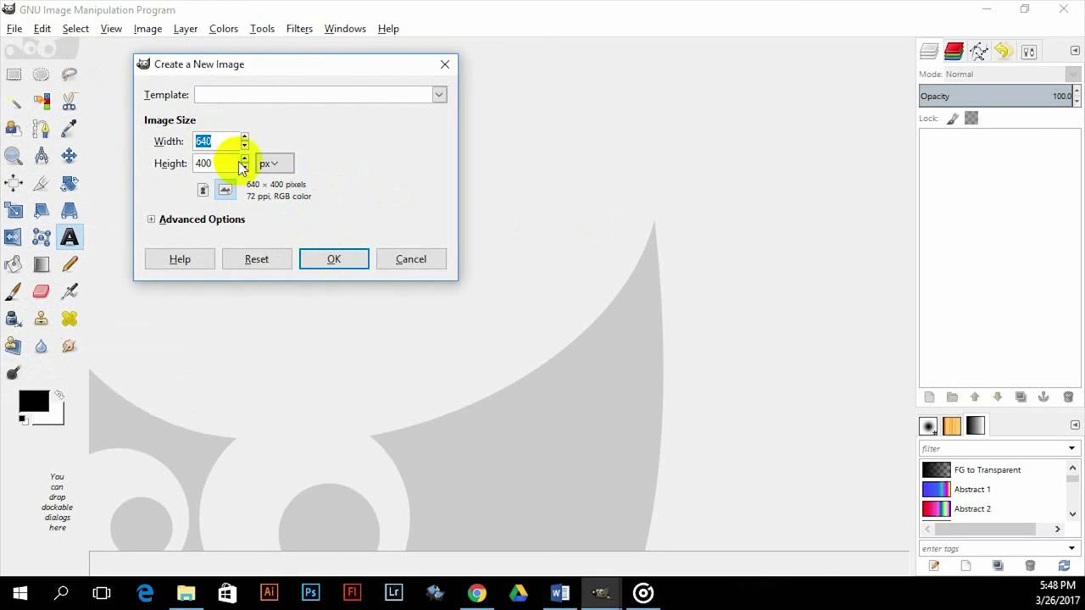
left_click(334, 261)
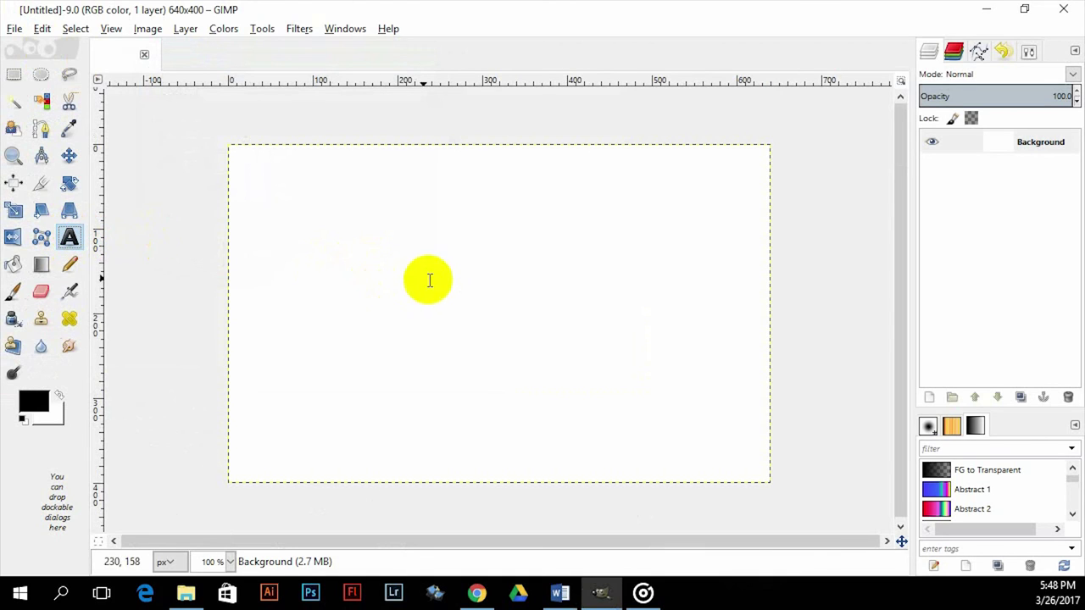
Add the text GIMP in Segoe UI Bold 154 px across the canvas, in a text frame of about 429 × 185 px.
left_click_drag(267, 230, 697, 382)
type("G")
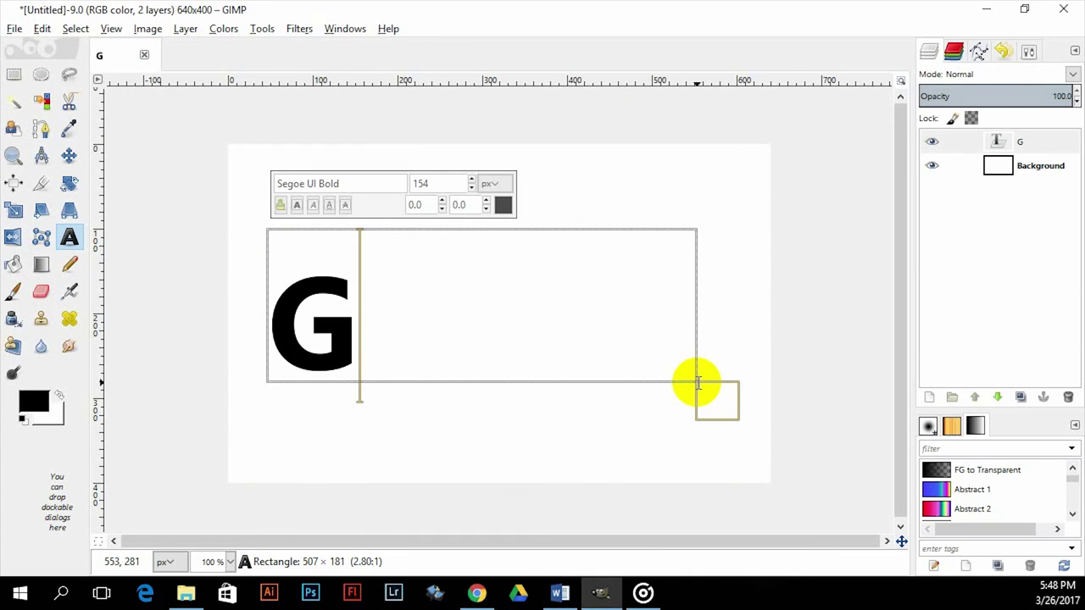
type("IMP")
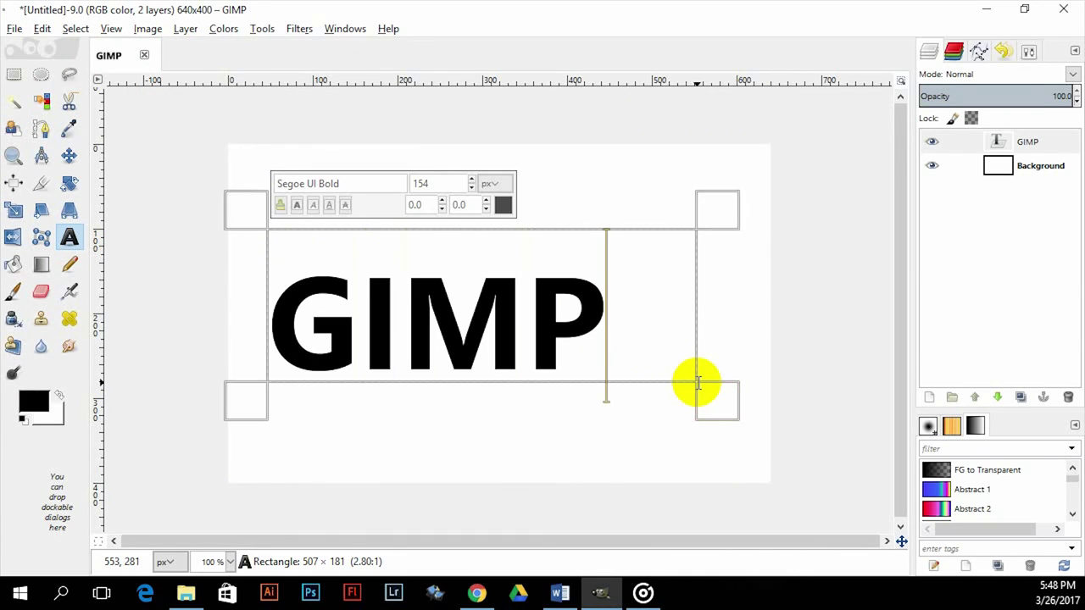
left_click_drag(730, 384, 666, 402)
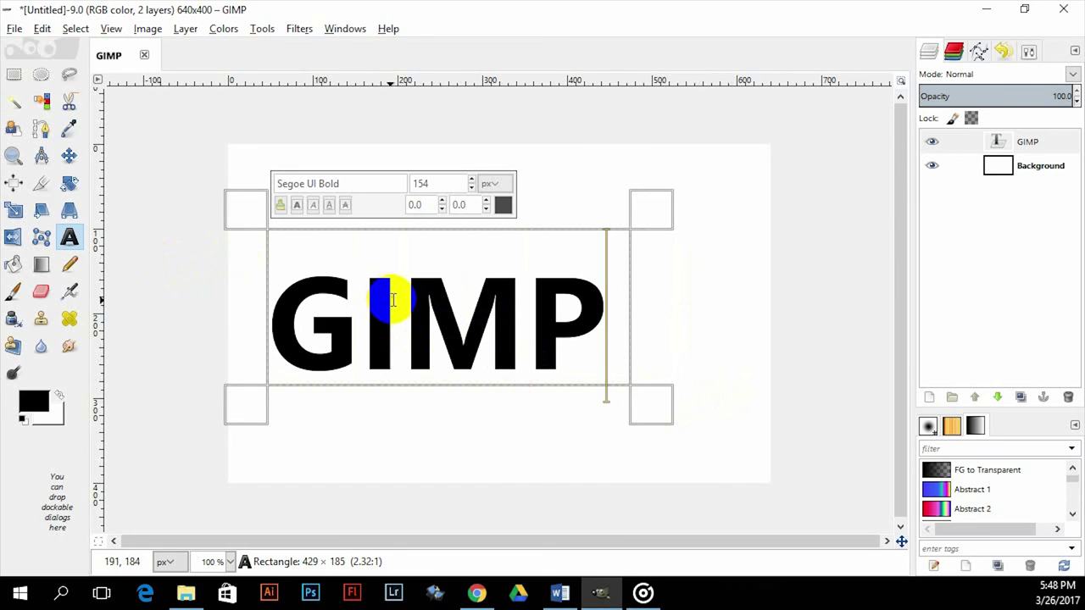
left_click(400, 296)
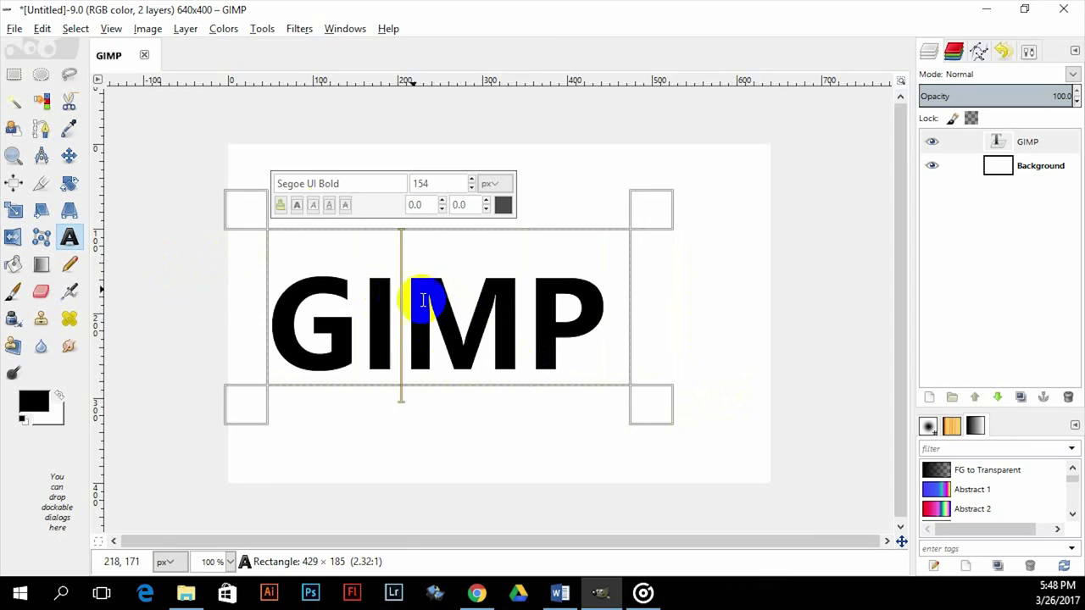
Apply the Alien Glow logo effect to the GIMP text with glow size 150 and green glow color 3ffc00.
left_click(298, 28)
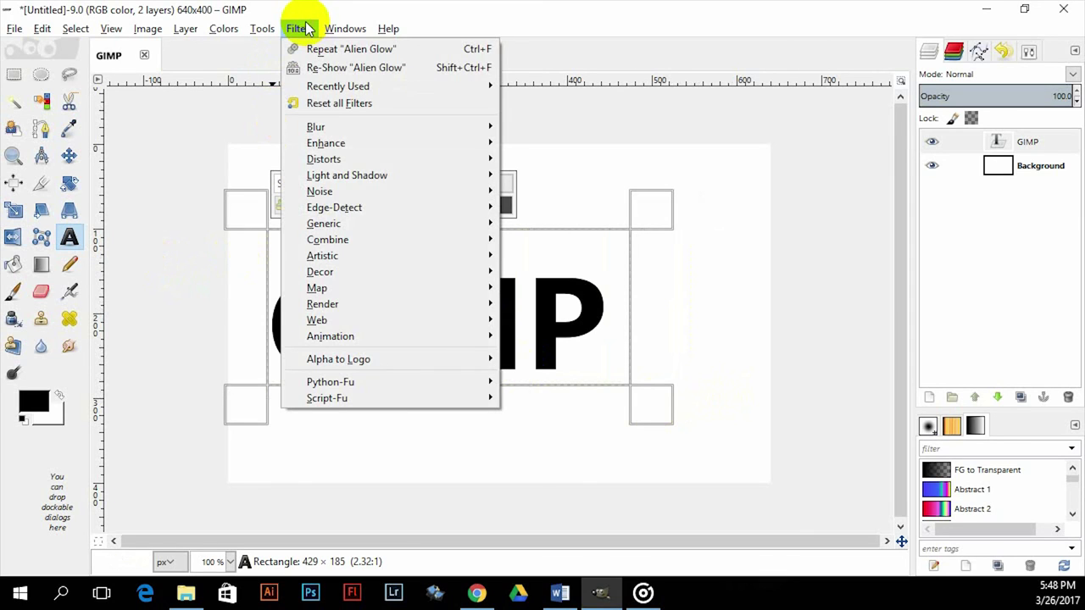
mouse_move(418, 362)
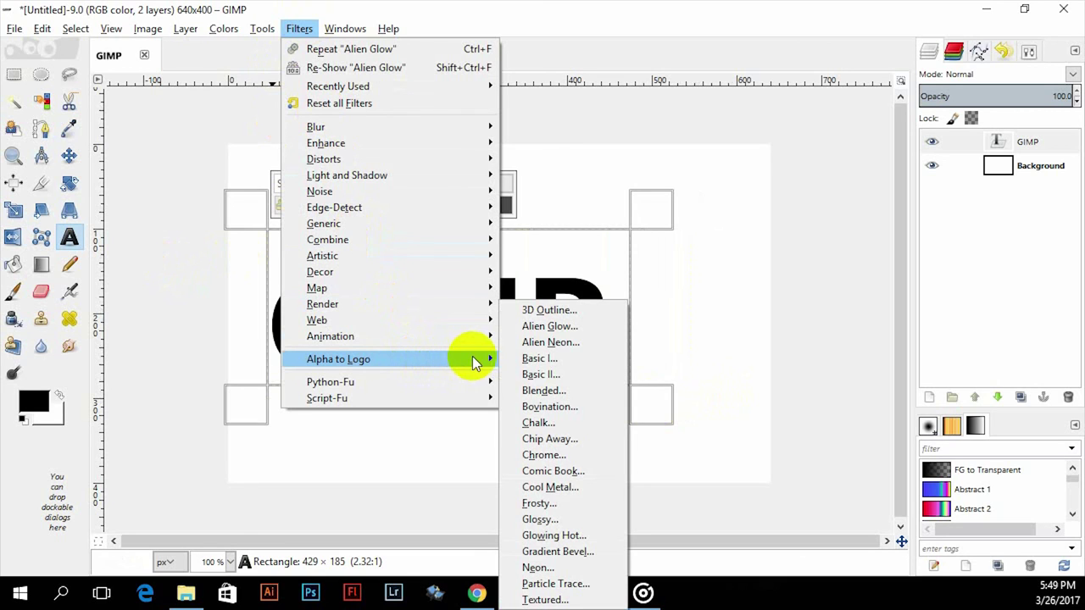
left_click(561, 327)
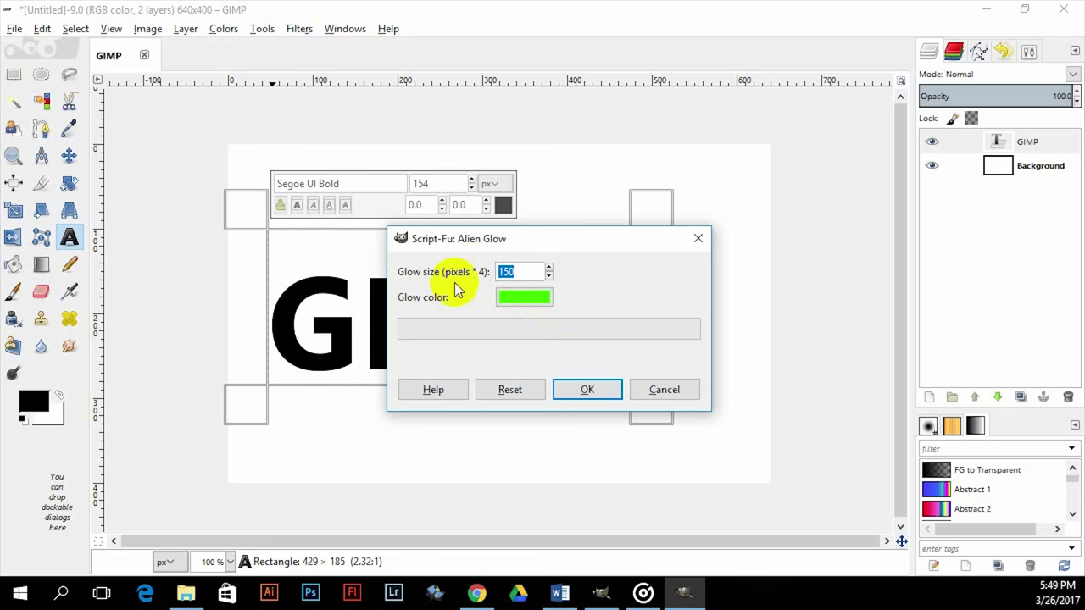
left_click(513, 300)
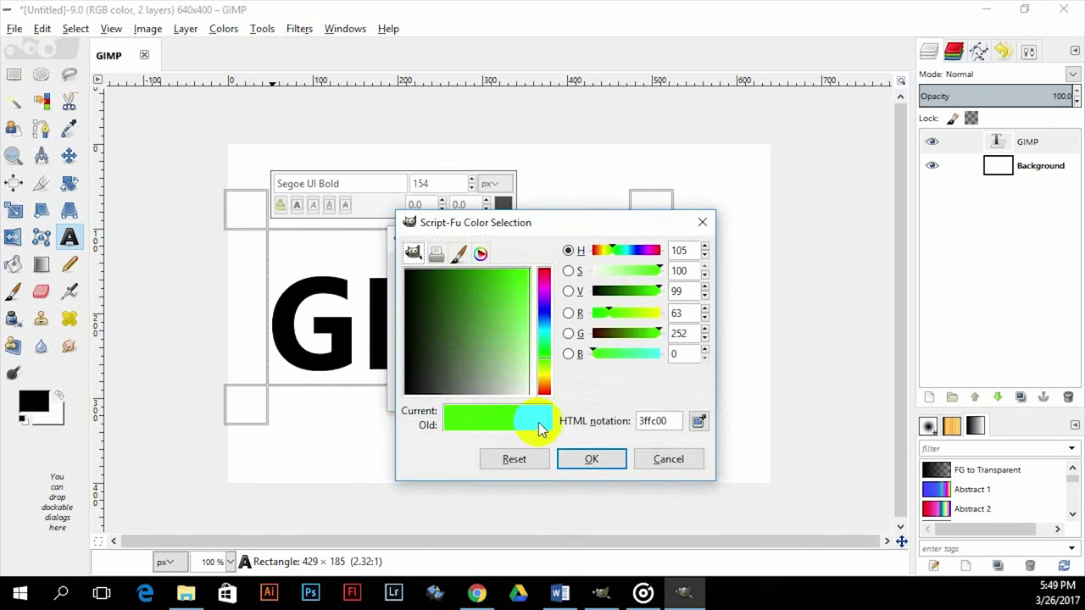
left_click(588, 458)
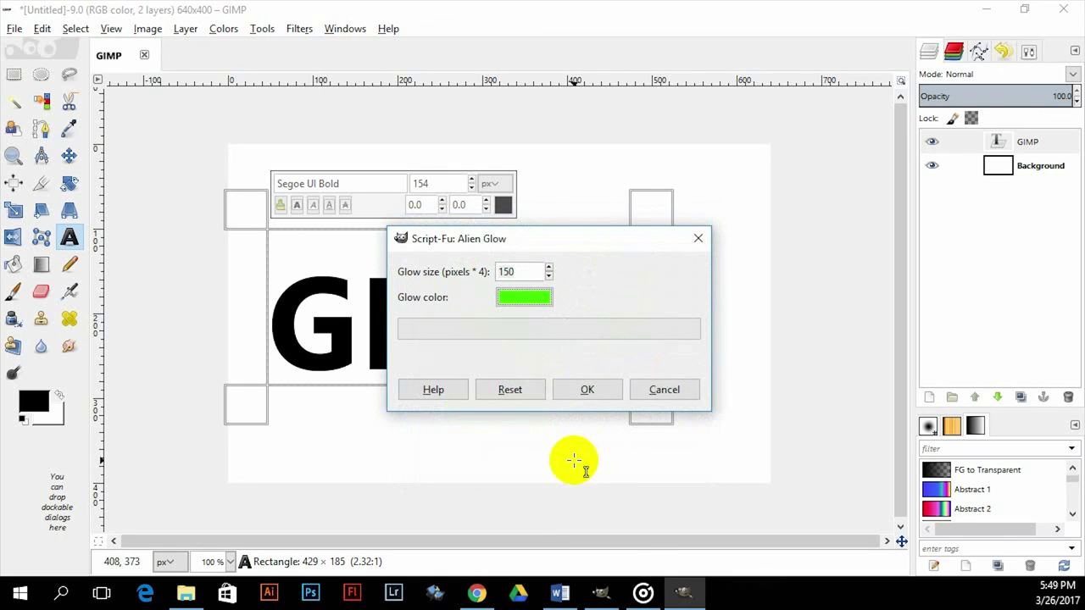
left_click(587, 389)
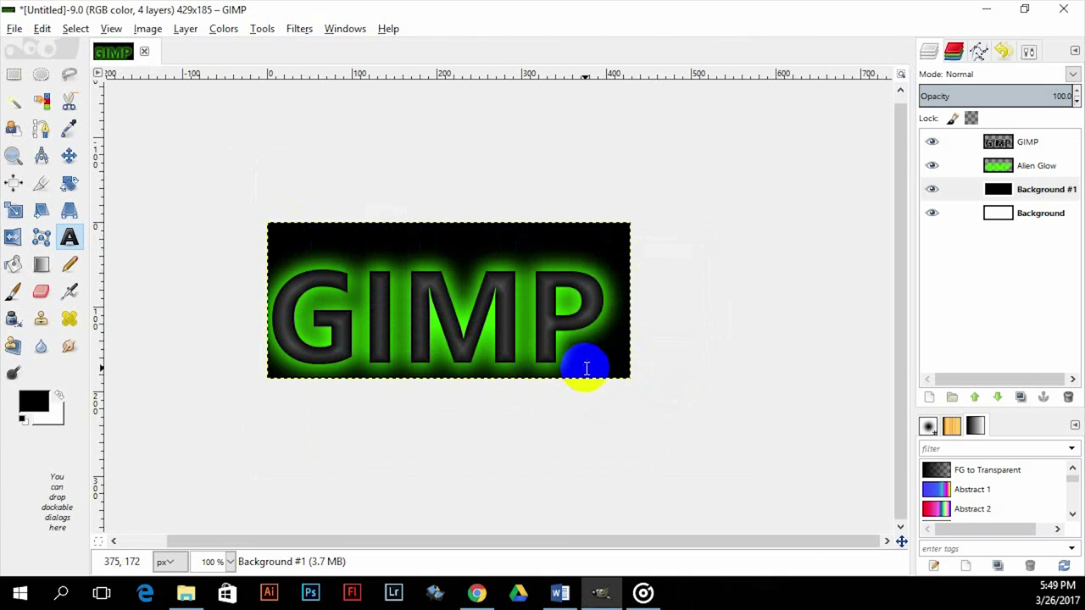
left_click(299, 29)
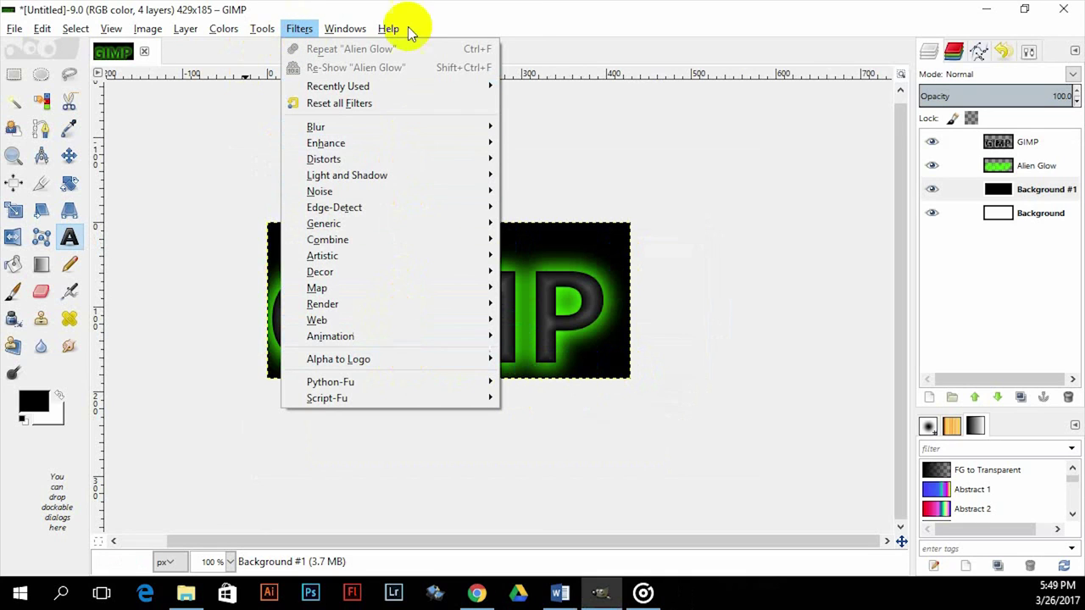
left_click(694, 310)
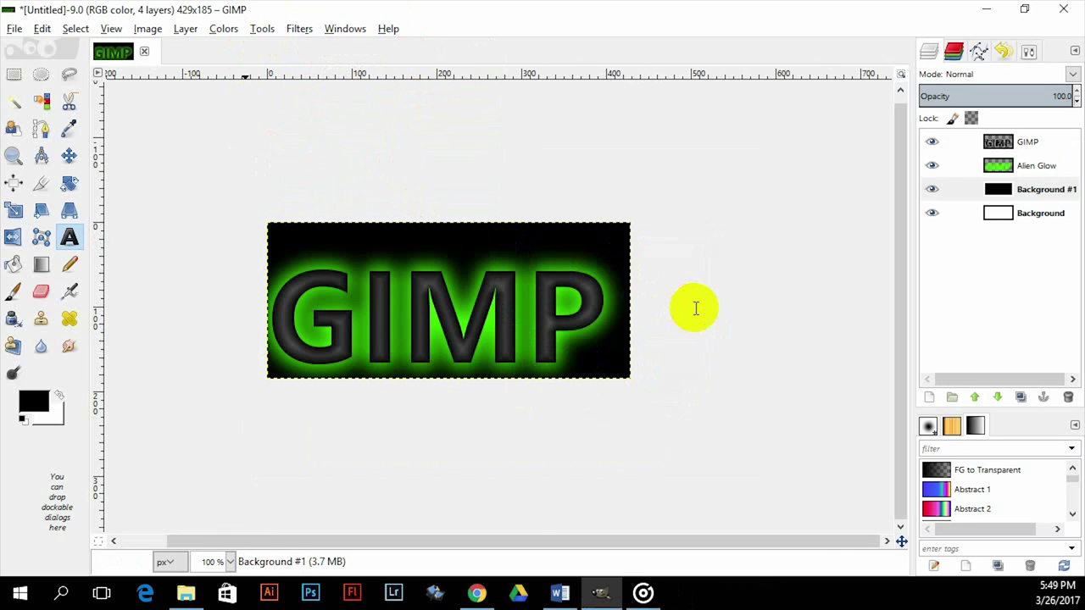